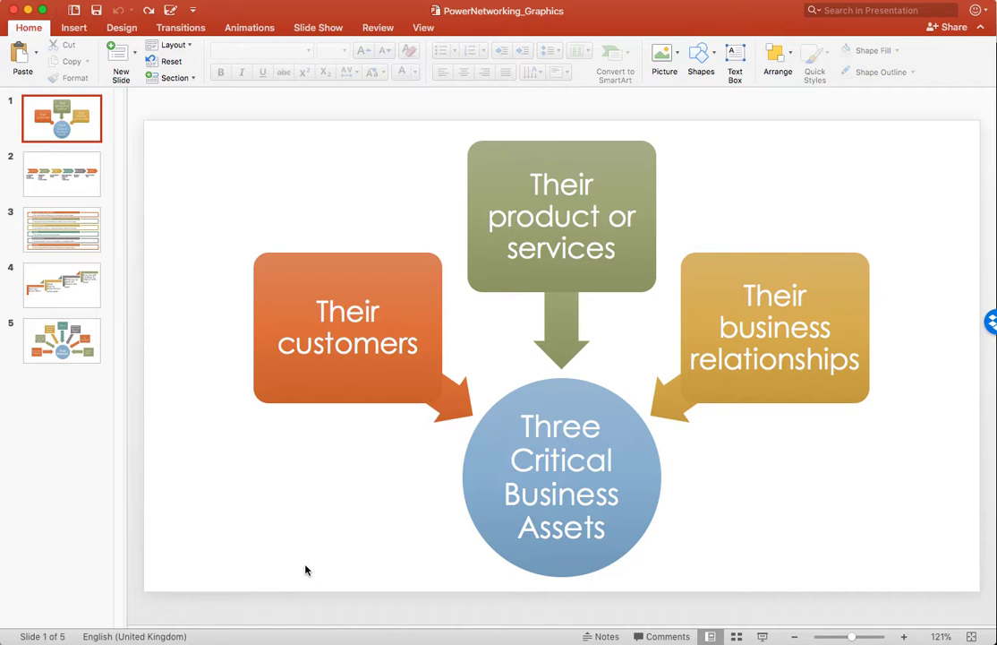
Insert the contentsparks logo picture from file onto the parent slide master.
left_click(421, 28)
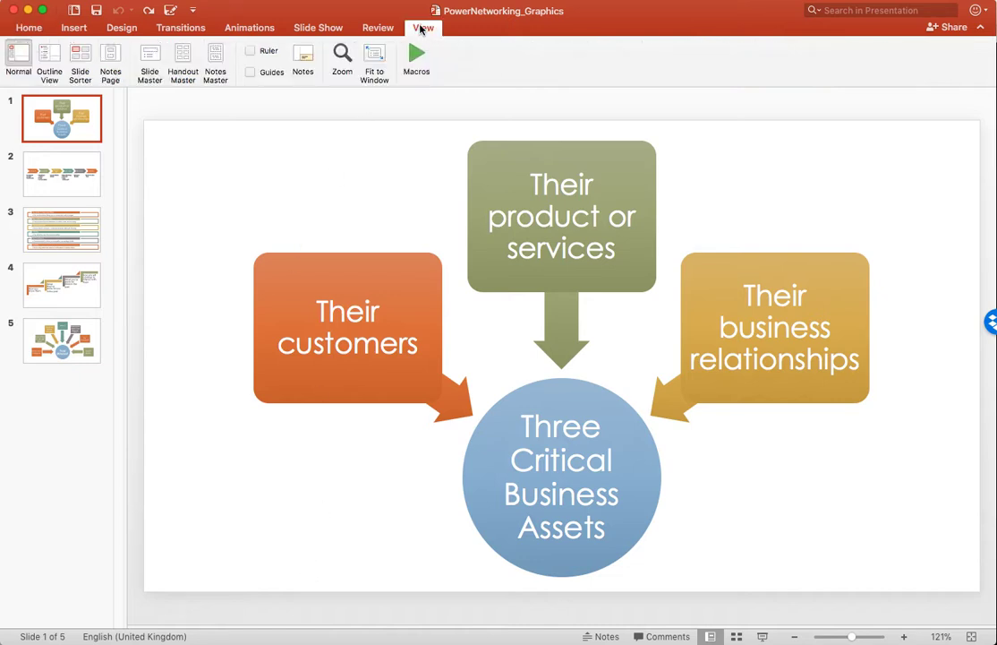
left_click(150, 63)
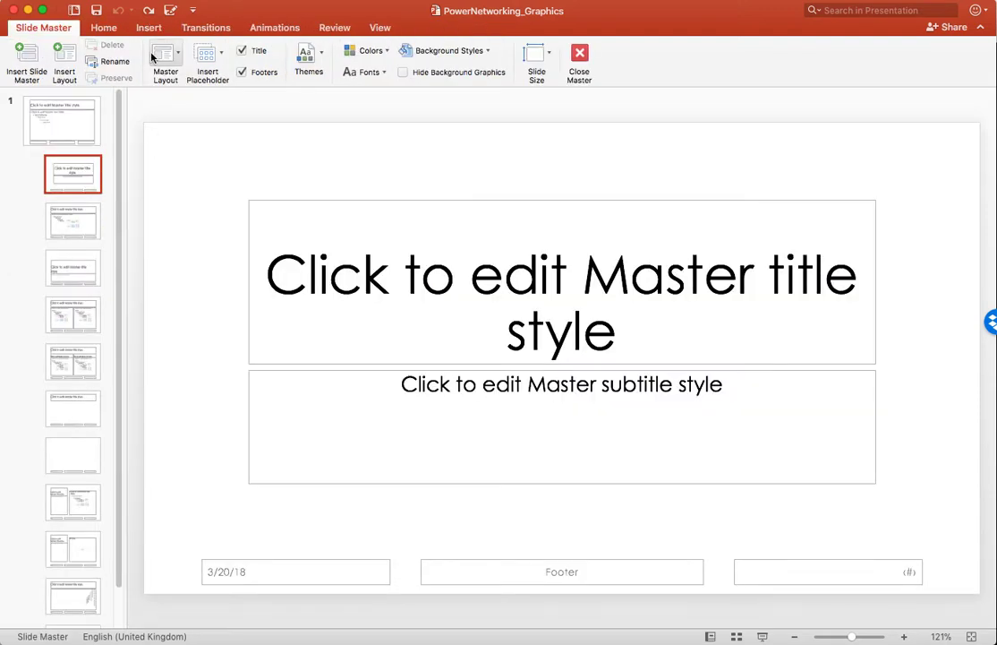
left_click(85, 133)
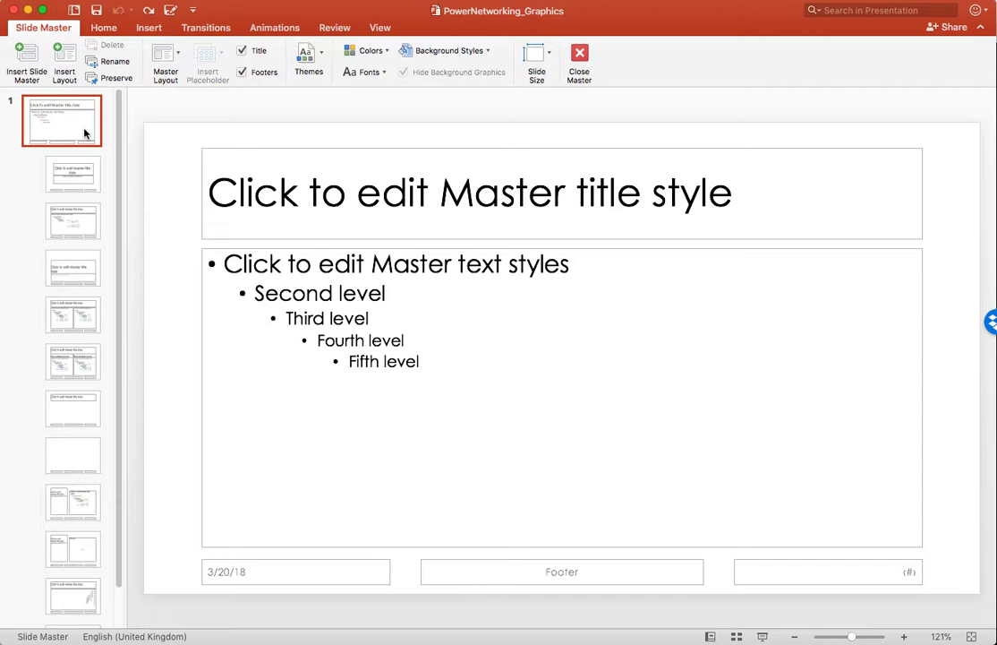
left_click(148, 31)
left_click(112, 56)
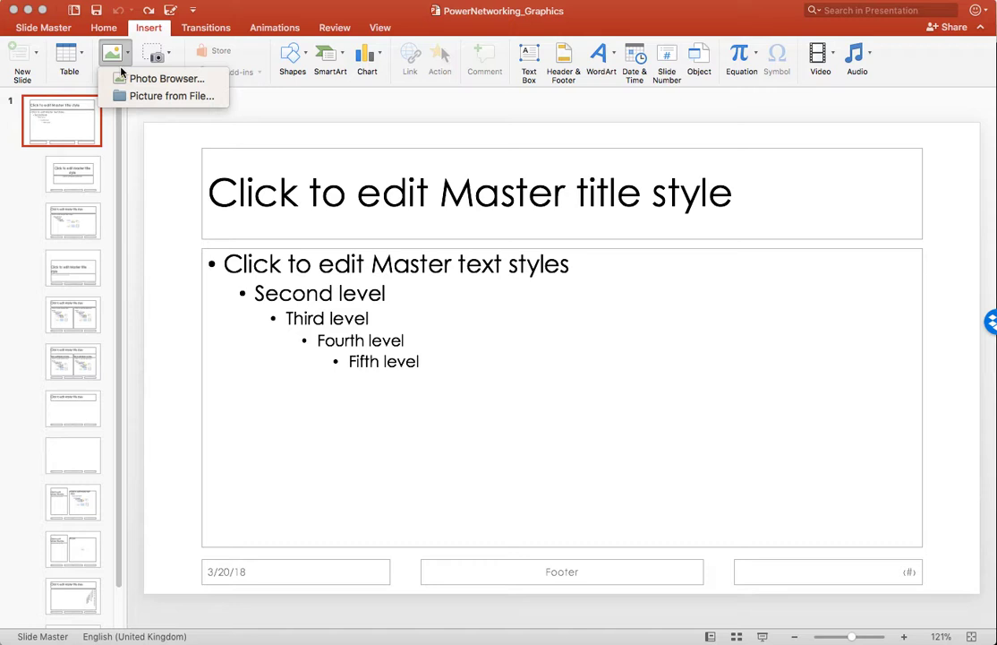
left_click(141, 105)
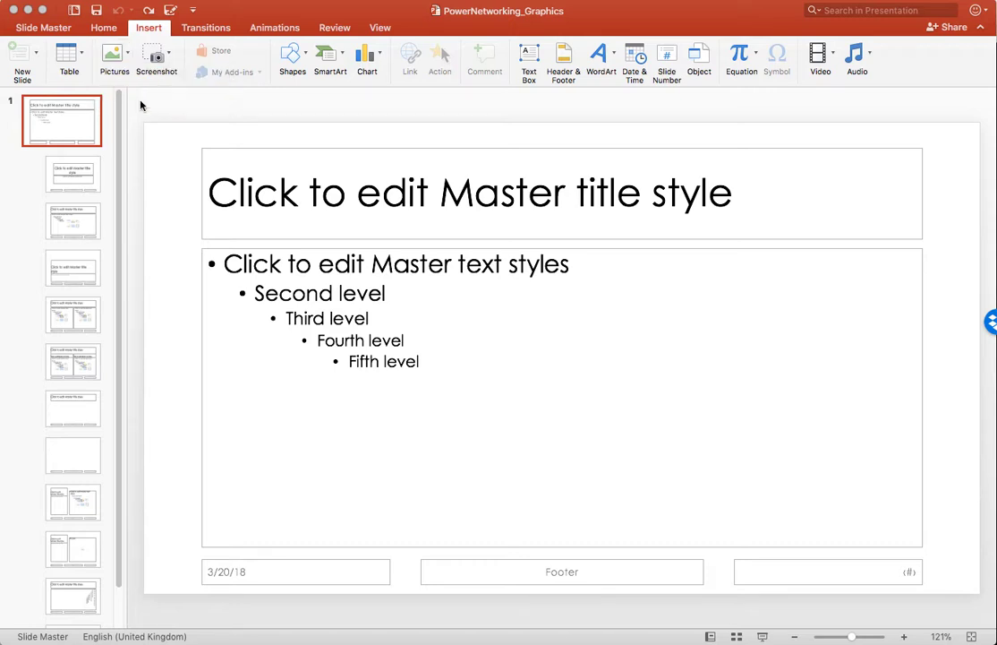
double_click(522, 169)
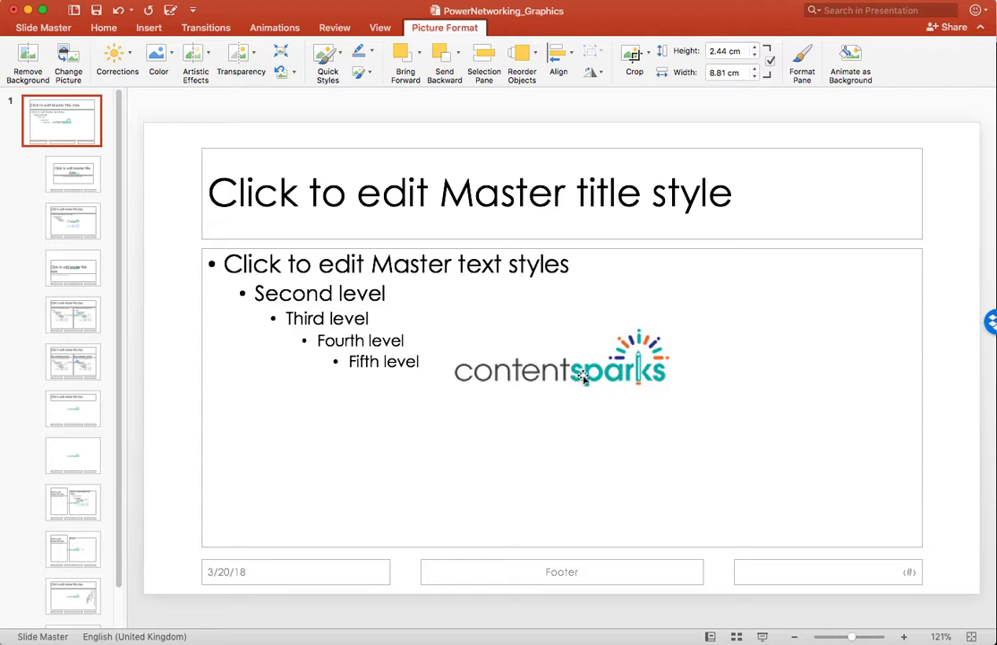
Place the logo in the lower-right corner of the slide master and shrink it to about 1.5 by 5.6 cm.
left_click_drag(583, 377, 859, 570)
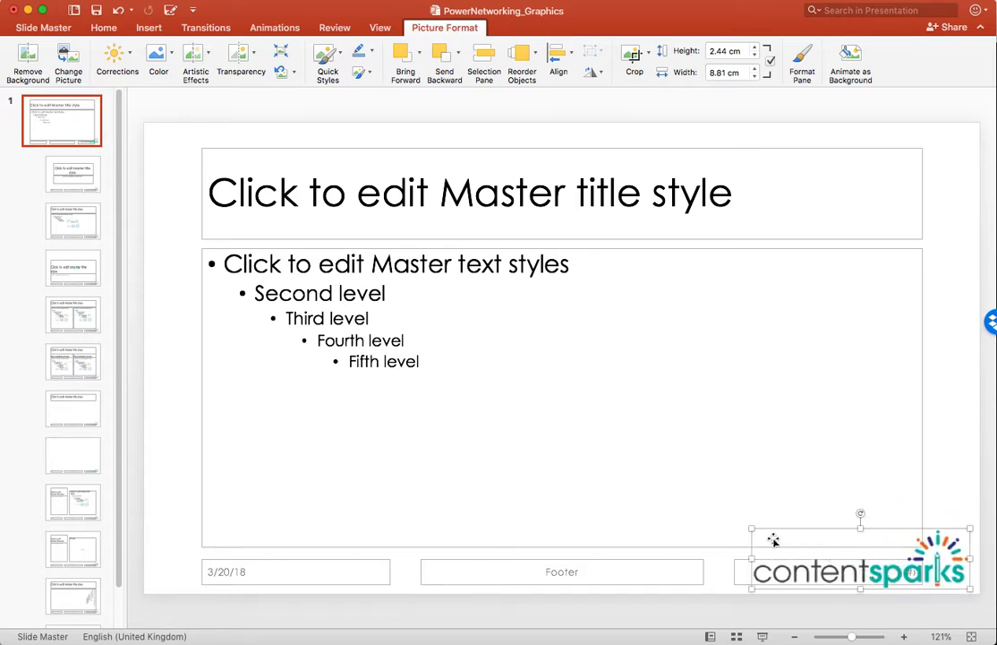
left_click_drag(752, 530, 833, 559)
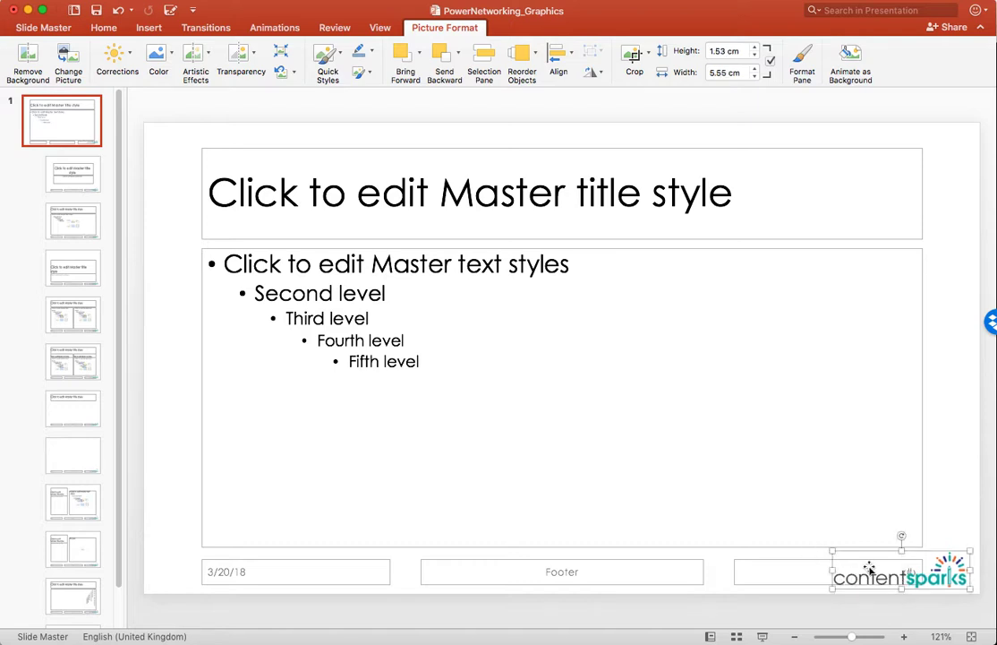
left_click(937, 497)
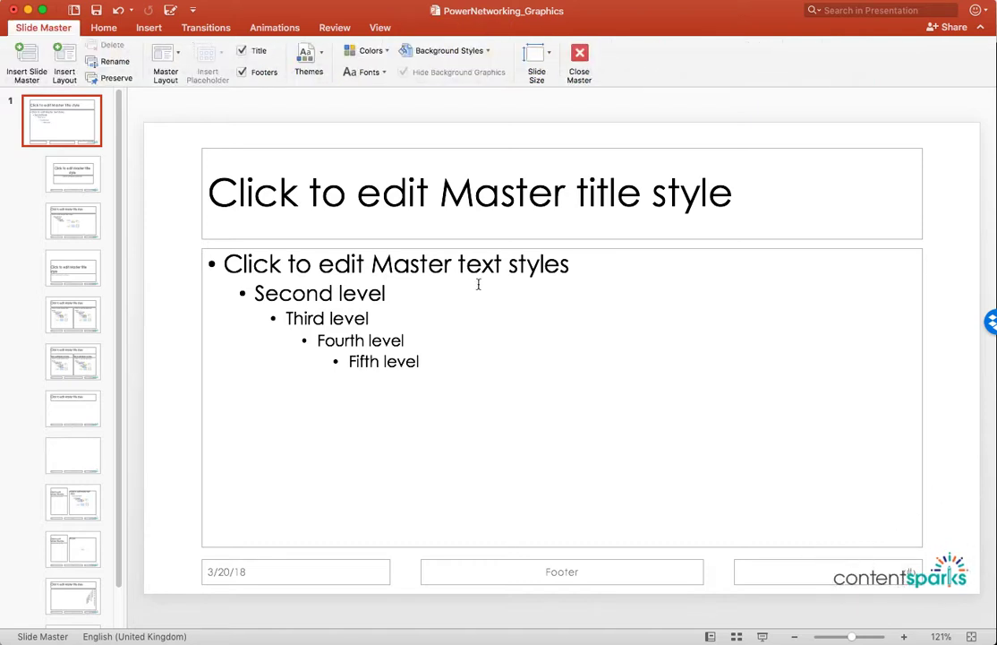
Close the slide master and check the logo on the first slides of the presentation.
left_click(581, 55)
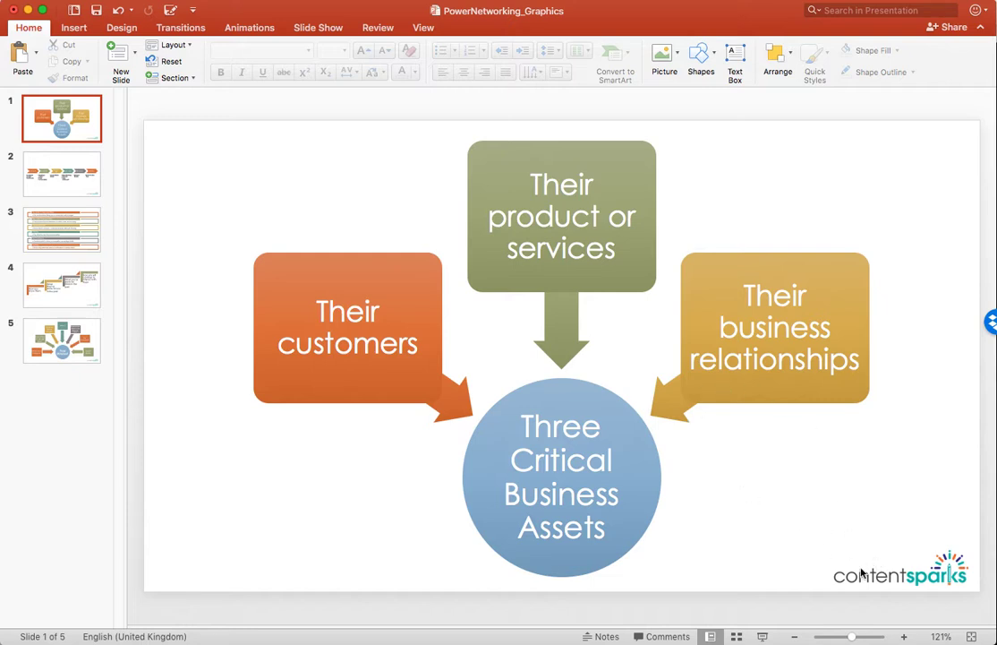
left_click(79, 171)
left_click(60, 120)
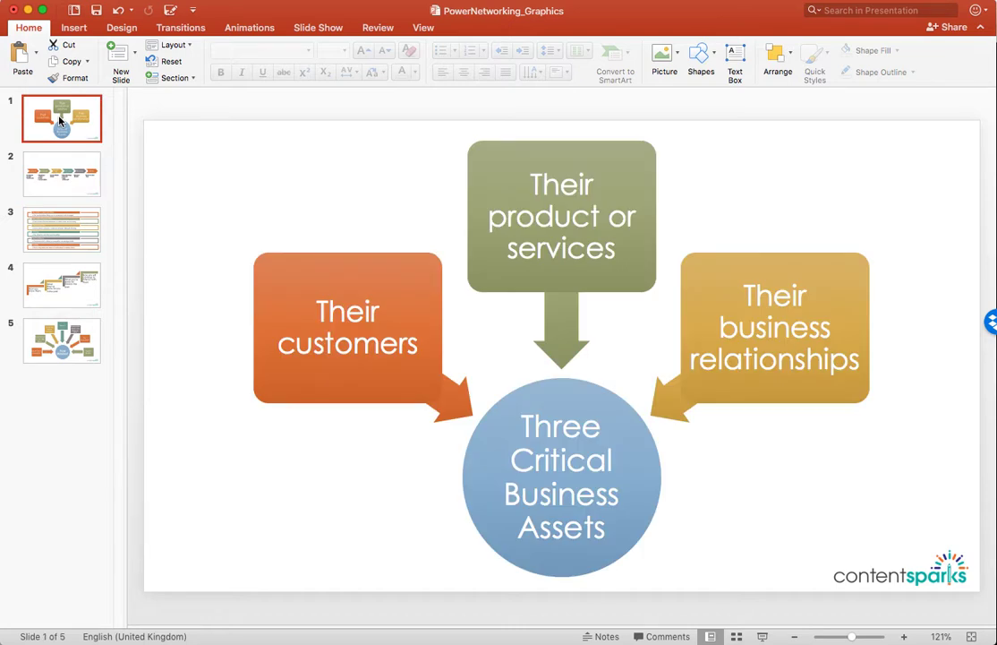
Start a new custom theme color set for the presentation, keeping the logo on the slide uncovered for sampling.
left_click(132, 30)
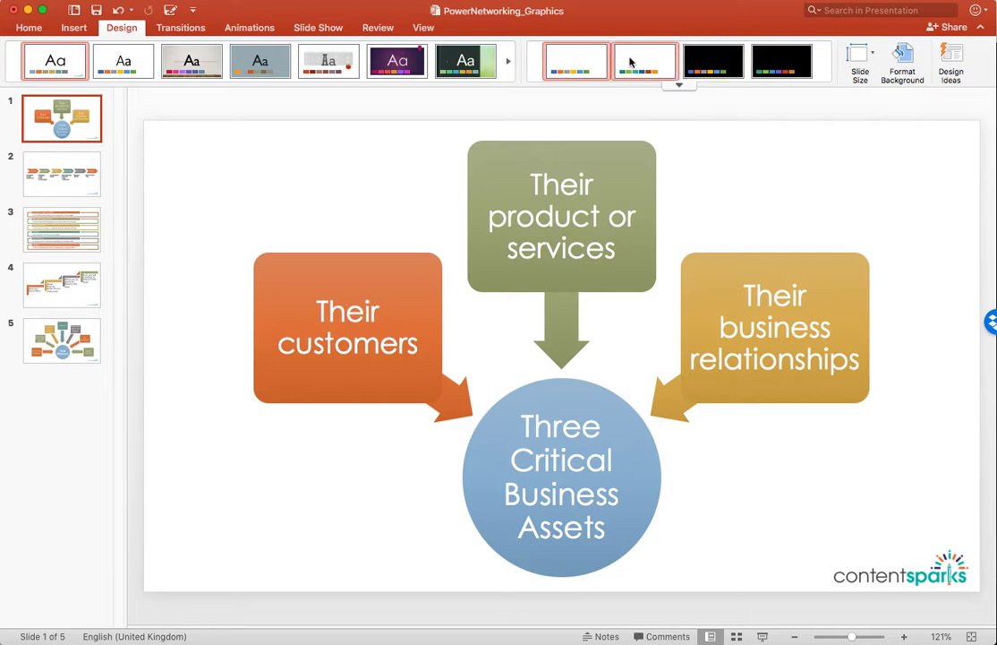
left_click(680, 86)
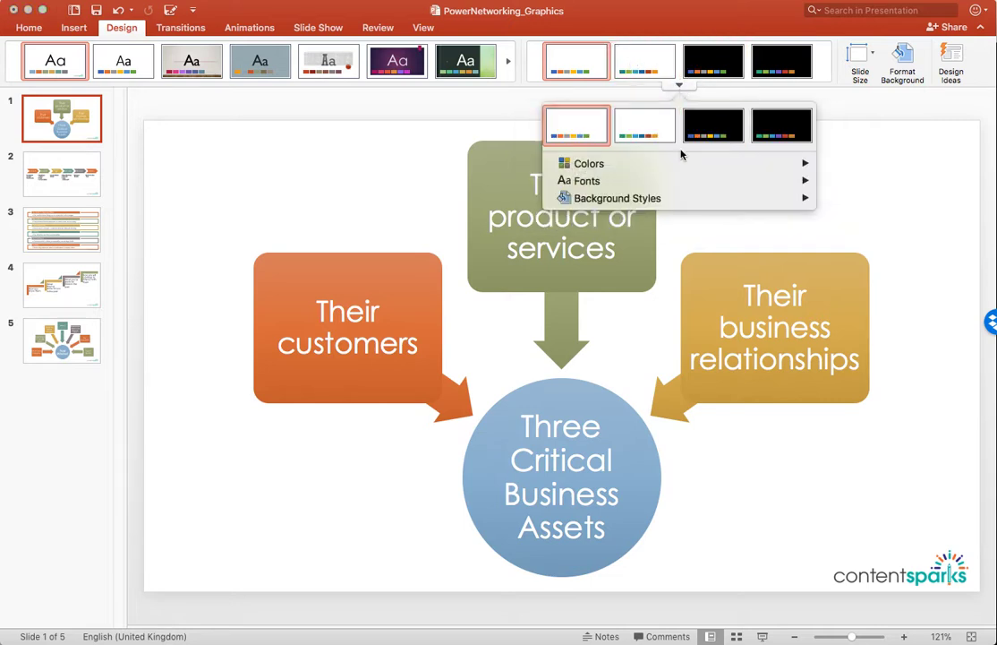
mouse_move(683, 163)
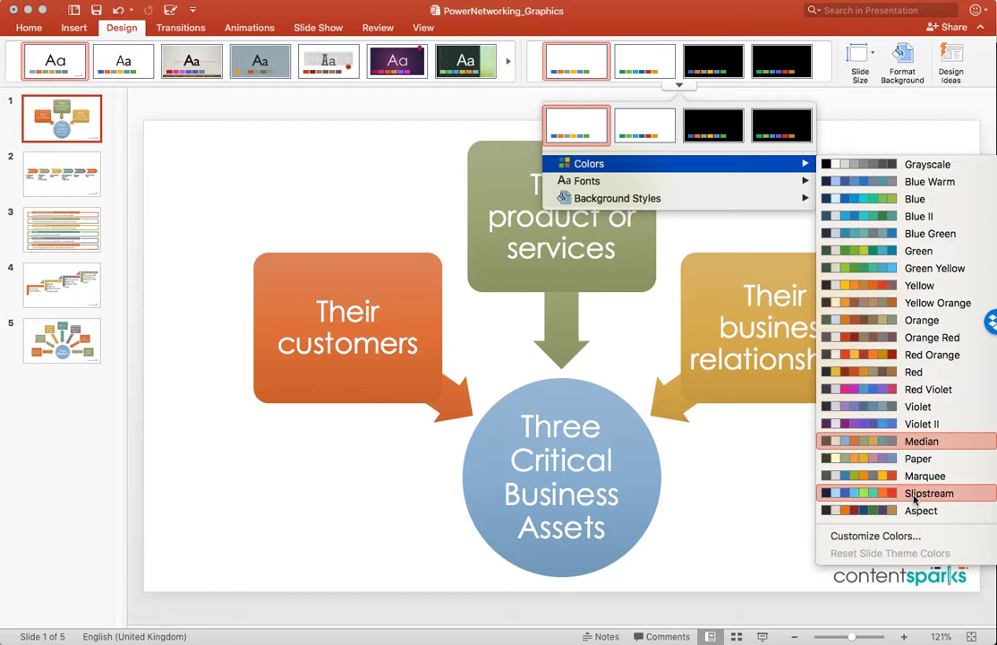
left_click(885, 537)
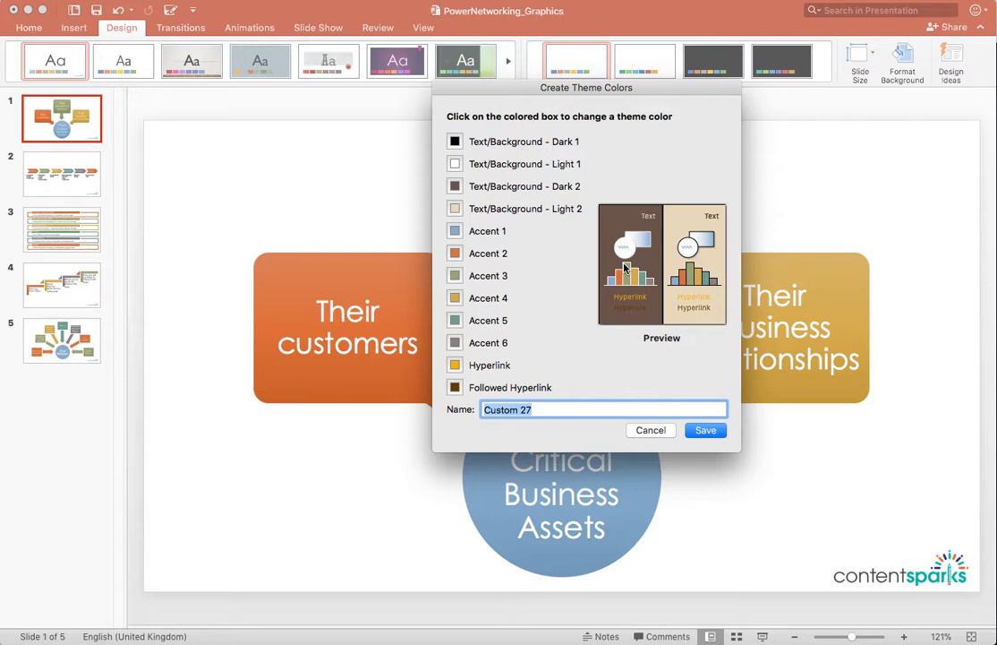
left_click_drag(644, 92, 450, 135)
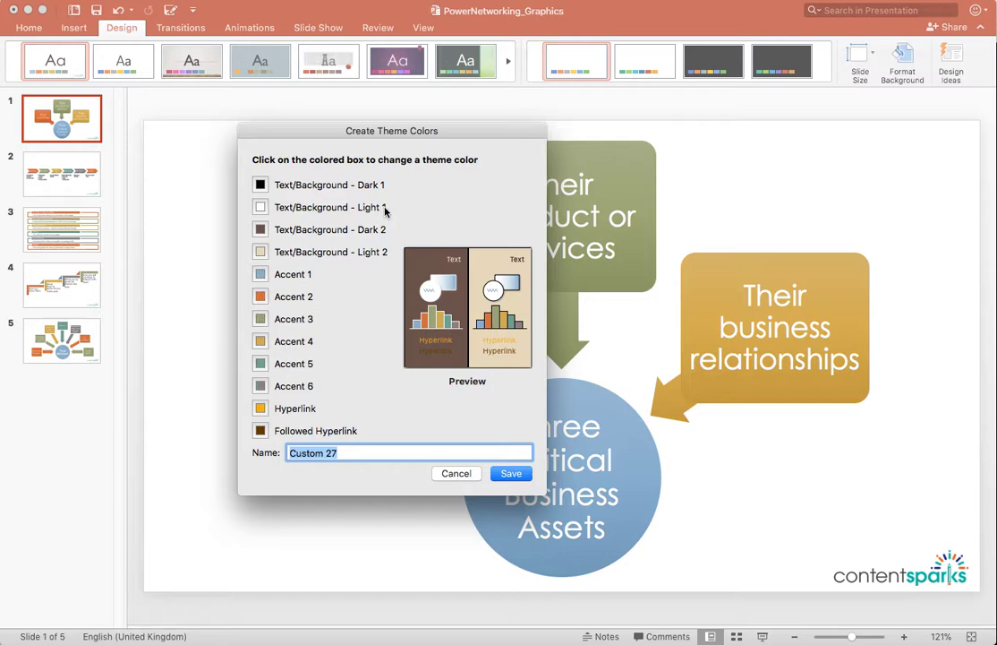
left_click_drag(408, 132, 621, 217)
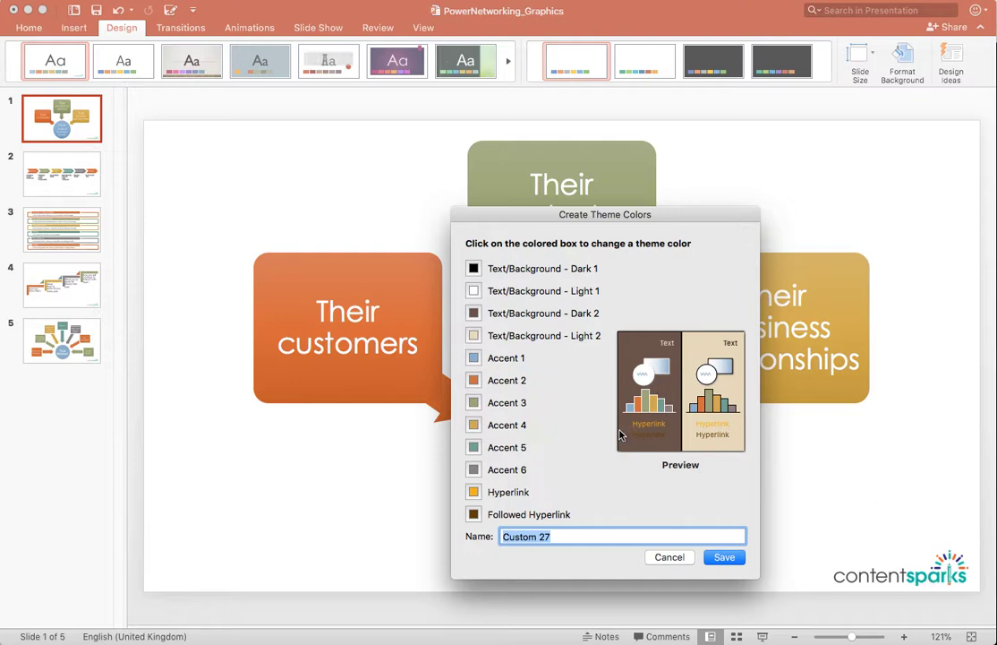
Set Accent 1 to the teal of the logo's "sparks" lettering and Accent 2 to the orange of its rays.
left_click(474, 358)
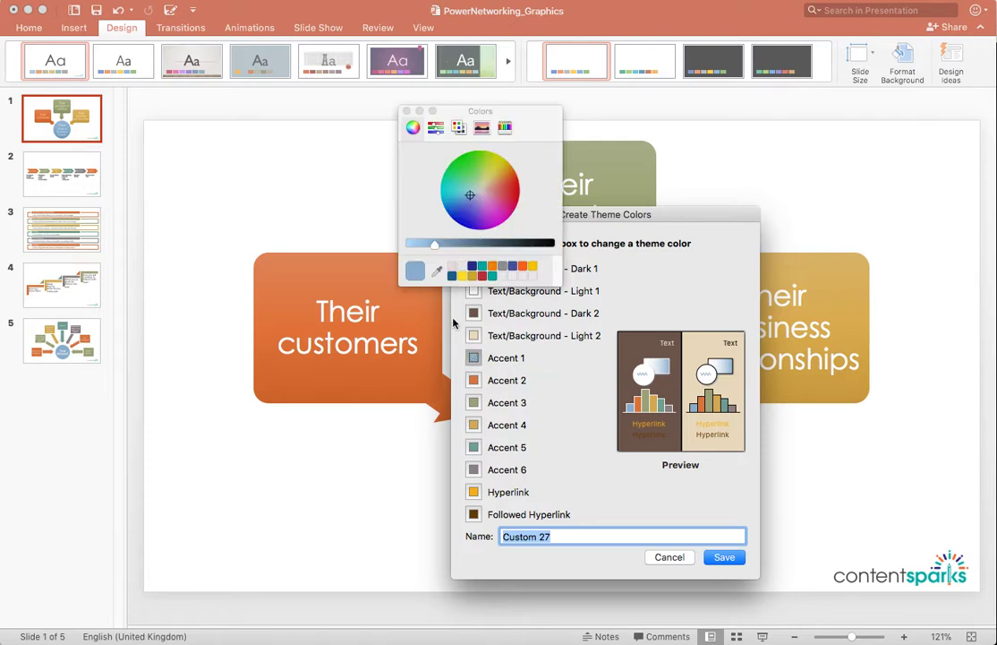
left_click(437, 271)
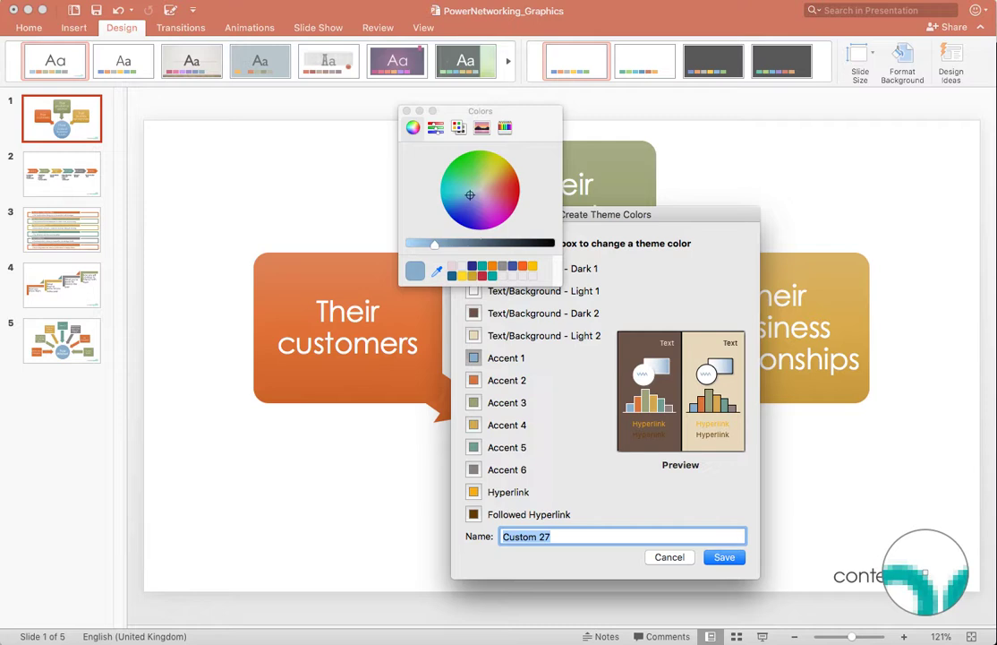
left_click(925, 574)
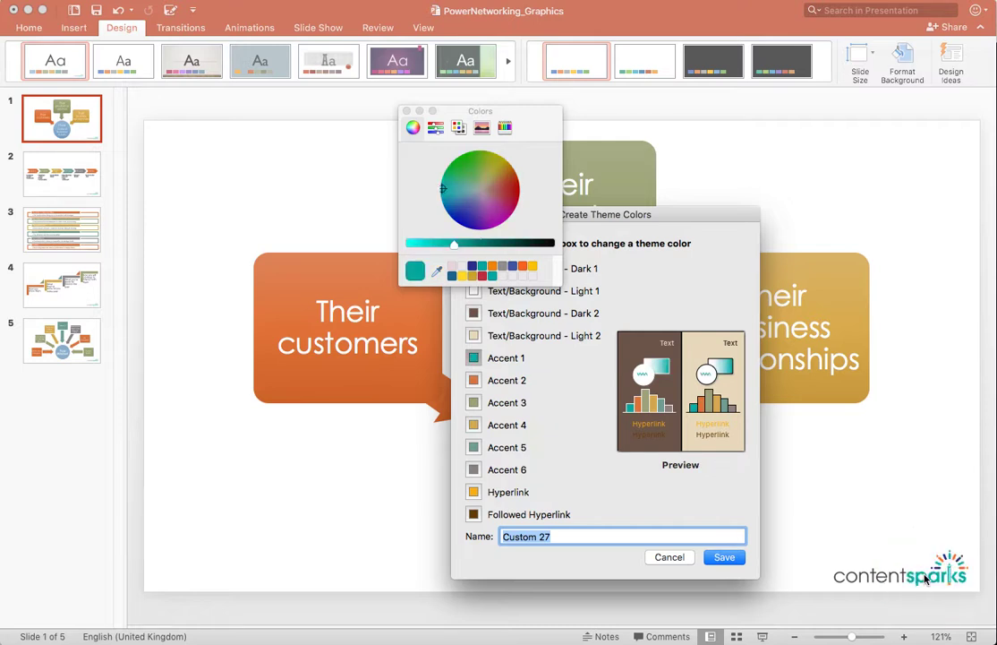
left_click(474, 380)
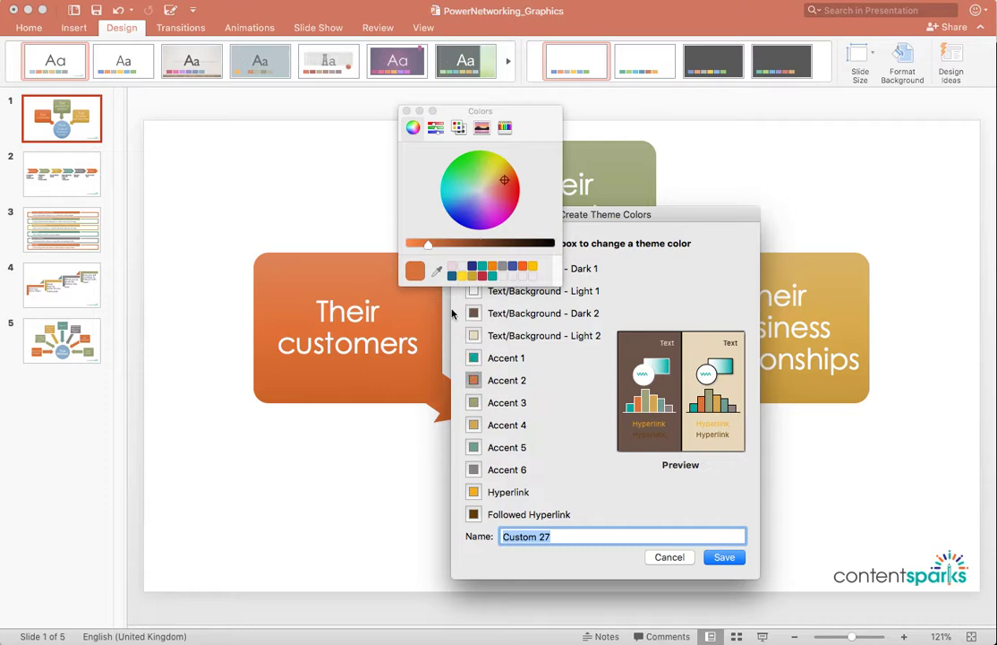
left_click(437, 270)
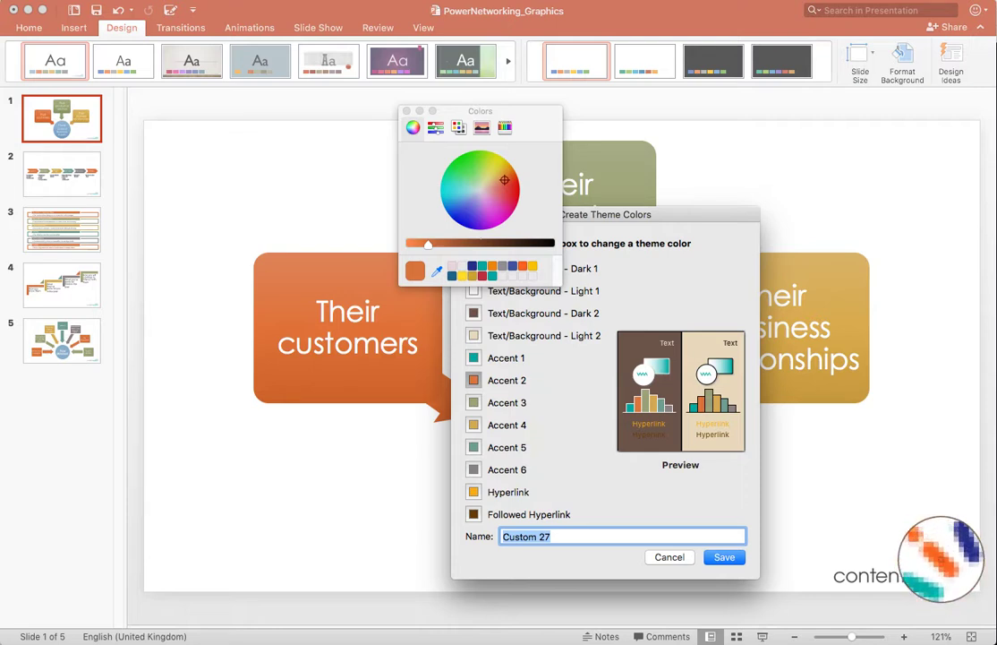
left_click(941, 559)
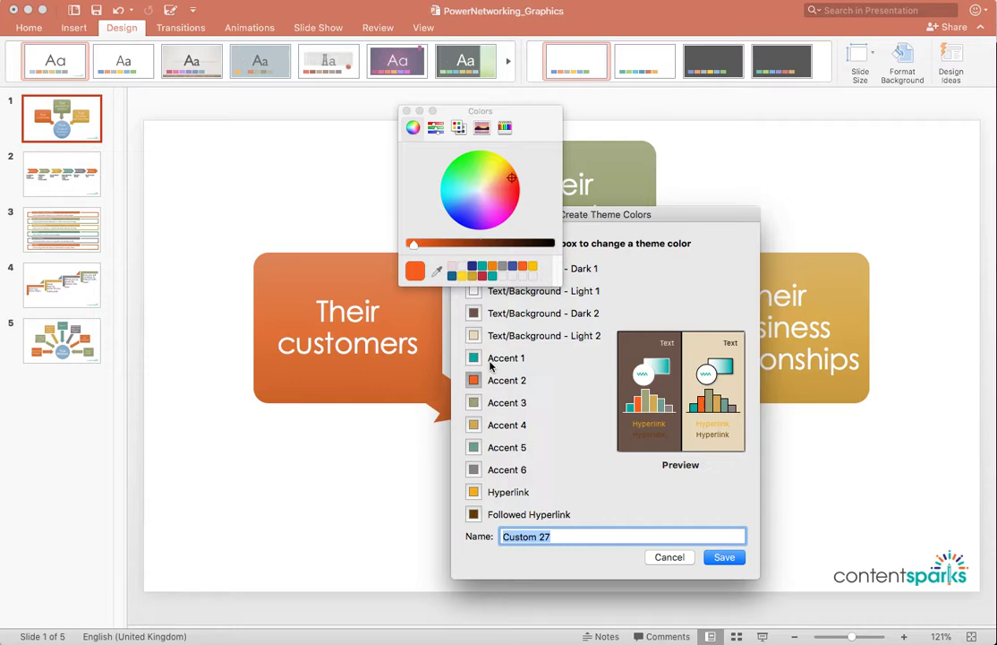
Set Accent 3 to the logo's navy ray color and Accent 4 to the gray of its "content" lettering, darkened to near black.
left_click(474, 402)
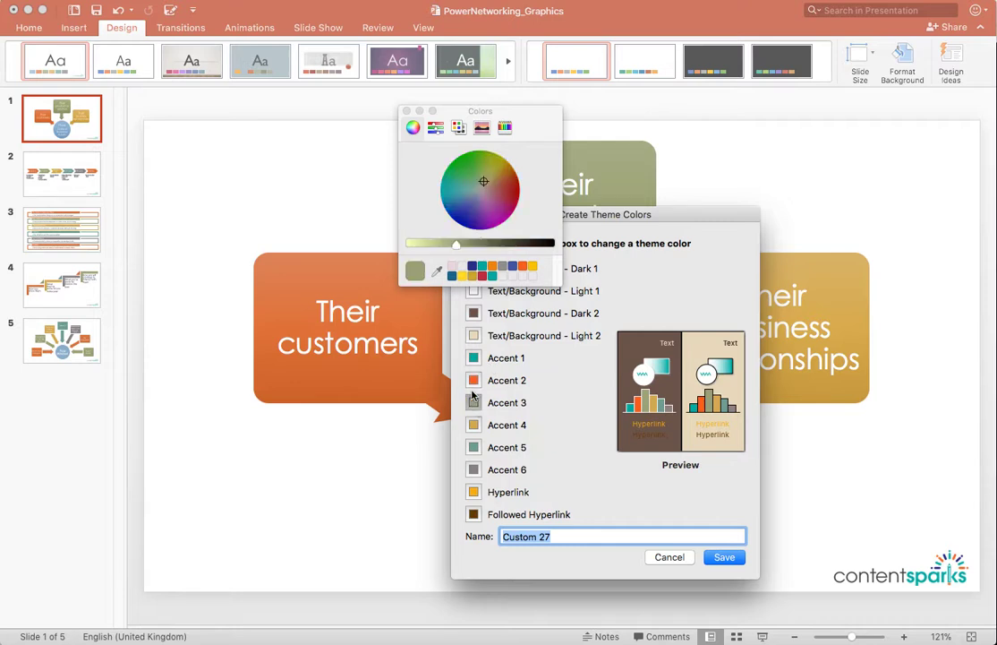
left_click(437, 270)
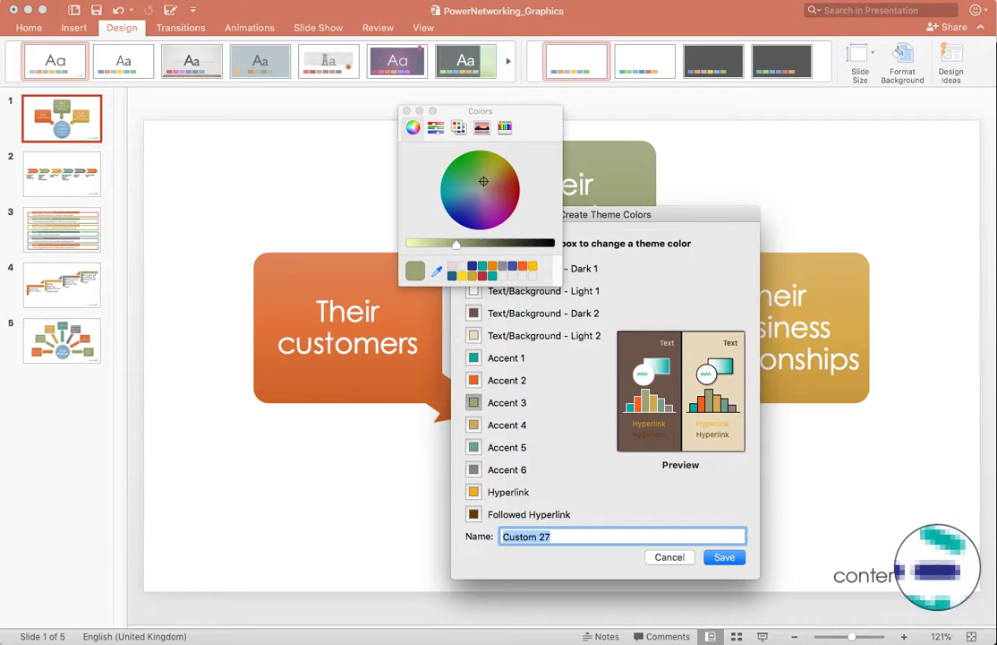
left_click(938, 569)
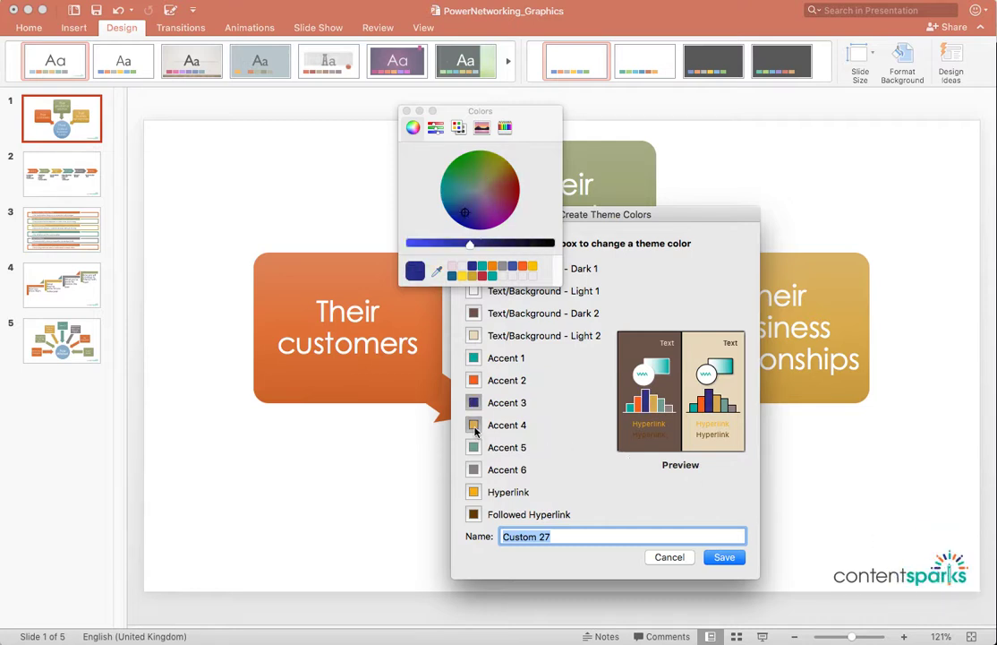
left_click(473, 425)
left_click(437, 270)
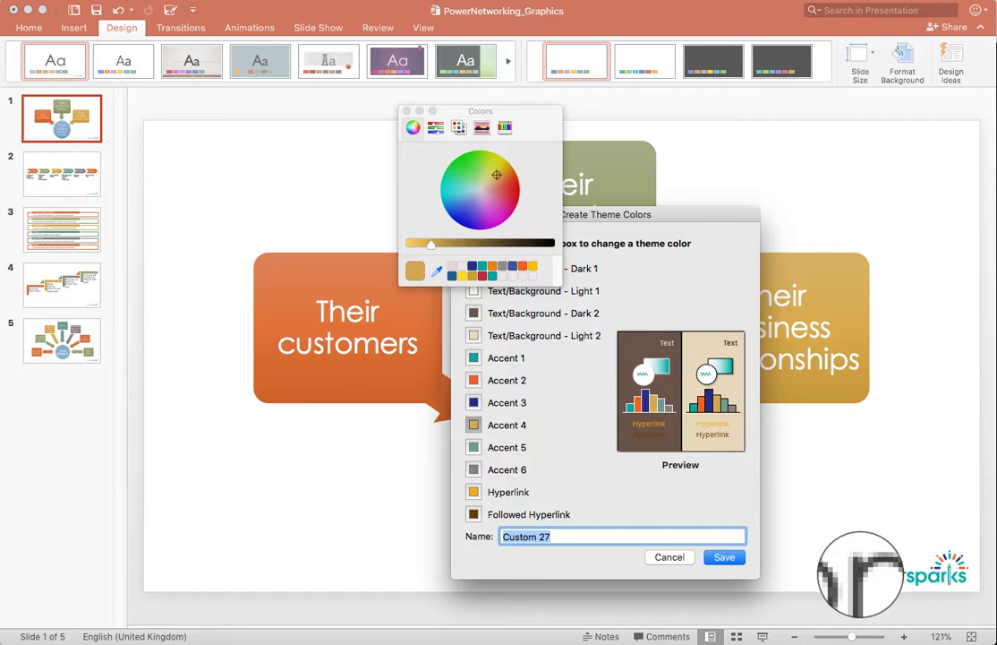
left_click(861, 543)
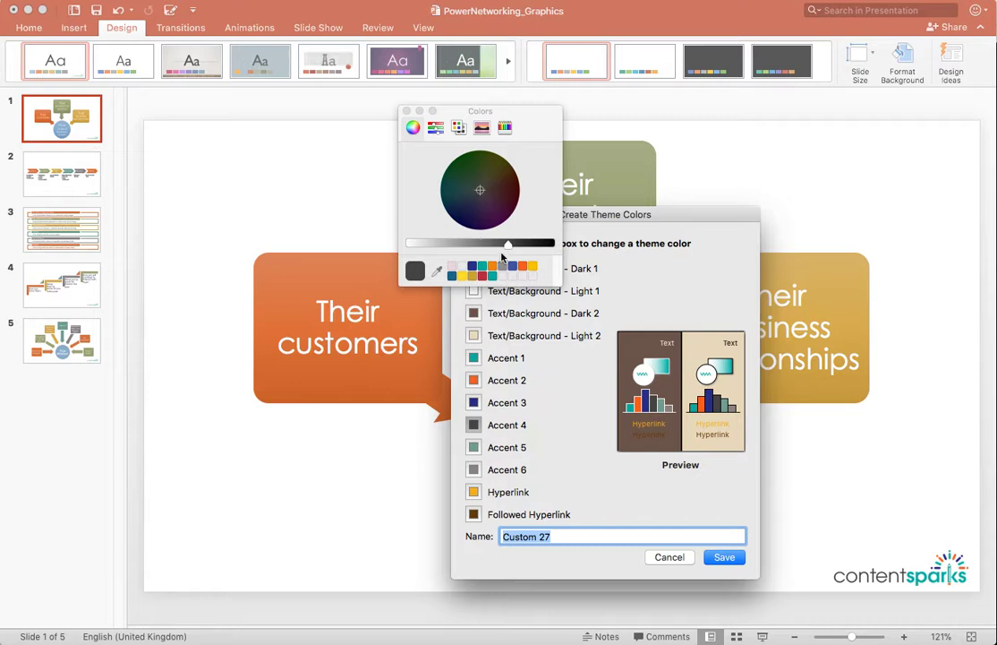
left_click_drag(509, 244, 525, 252)
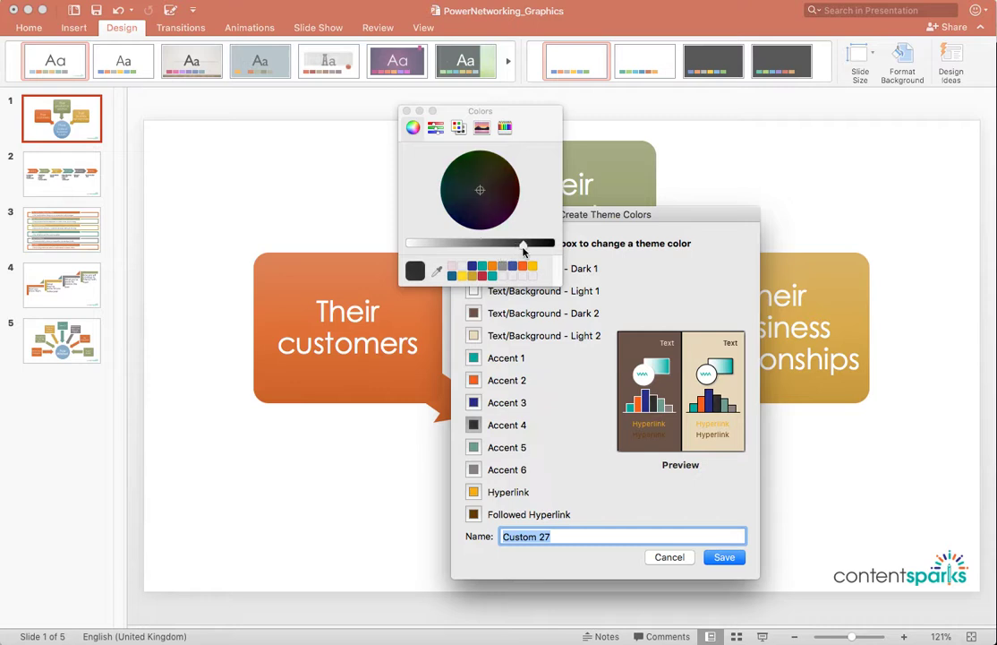
Match Accent 5 to the teal of Accent 1 and Accent 6 to the orange of Accent 2.
left_click(474, 448)
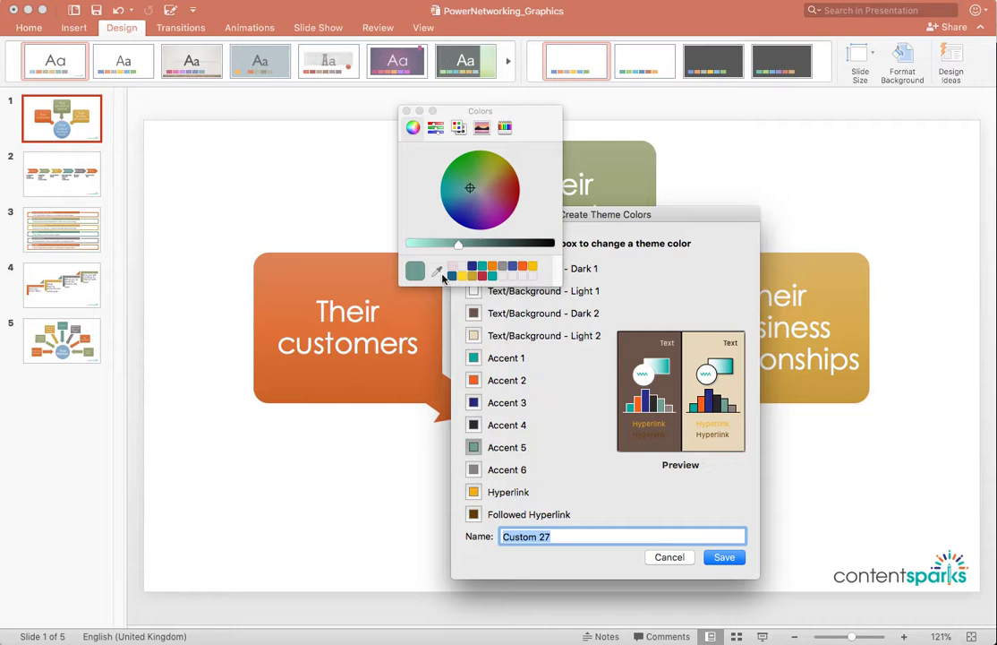
left_click(437, 270)
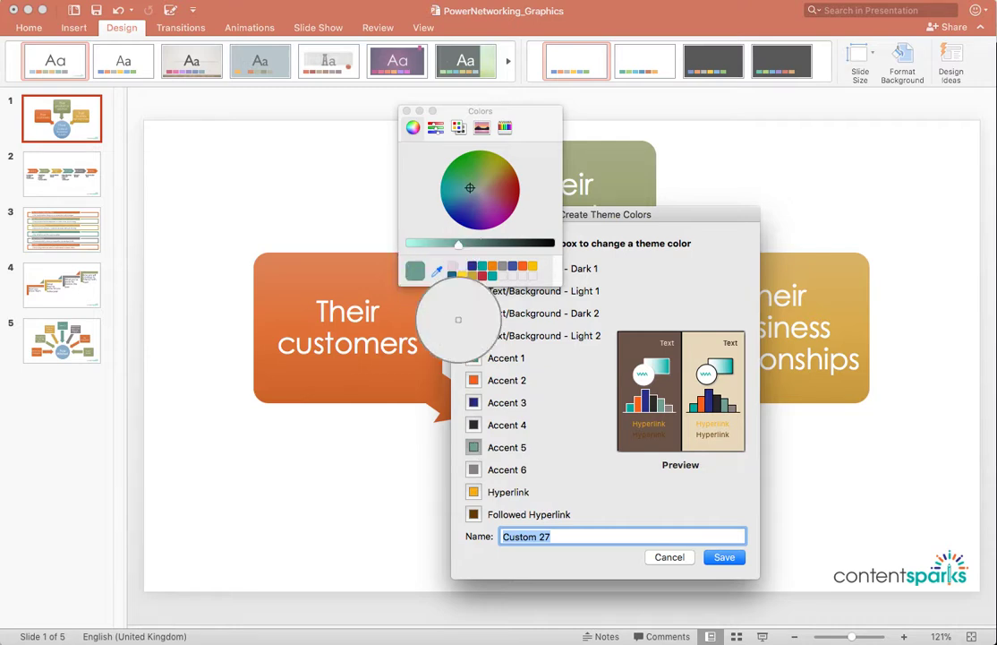
left_click(475, 354)
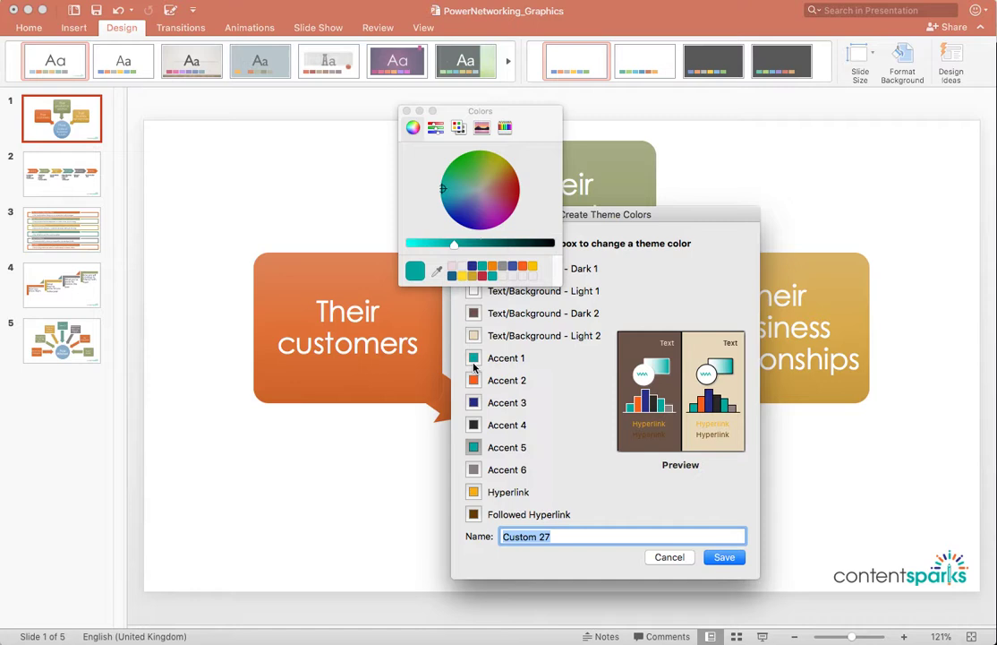
left_click(474, 469)
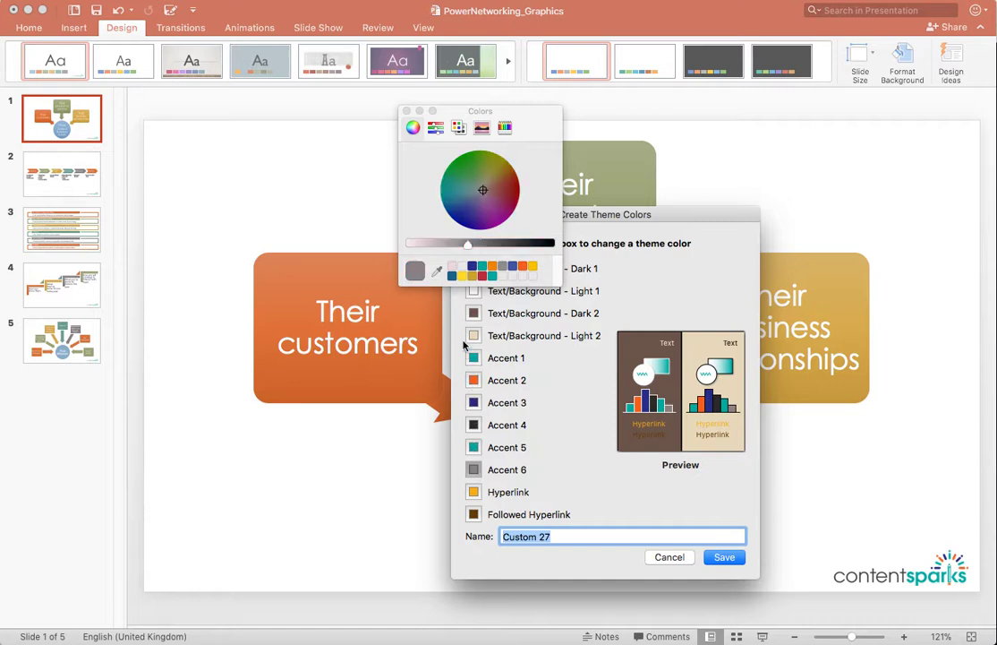
left_click(437, 271)
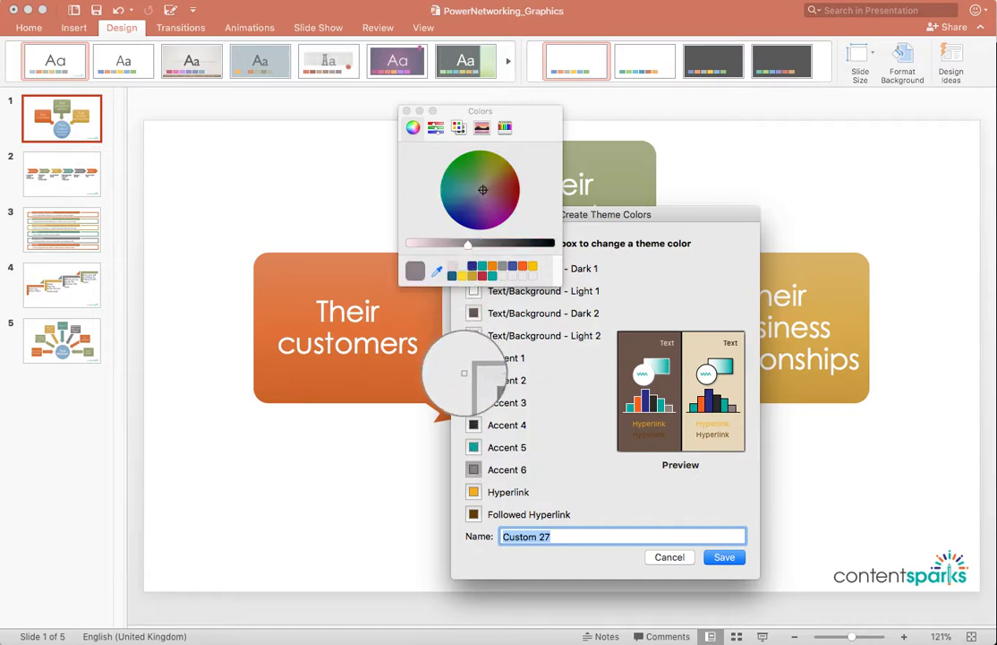
left_click(474, 380)
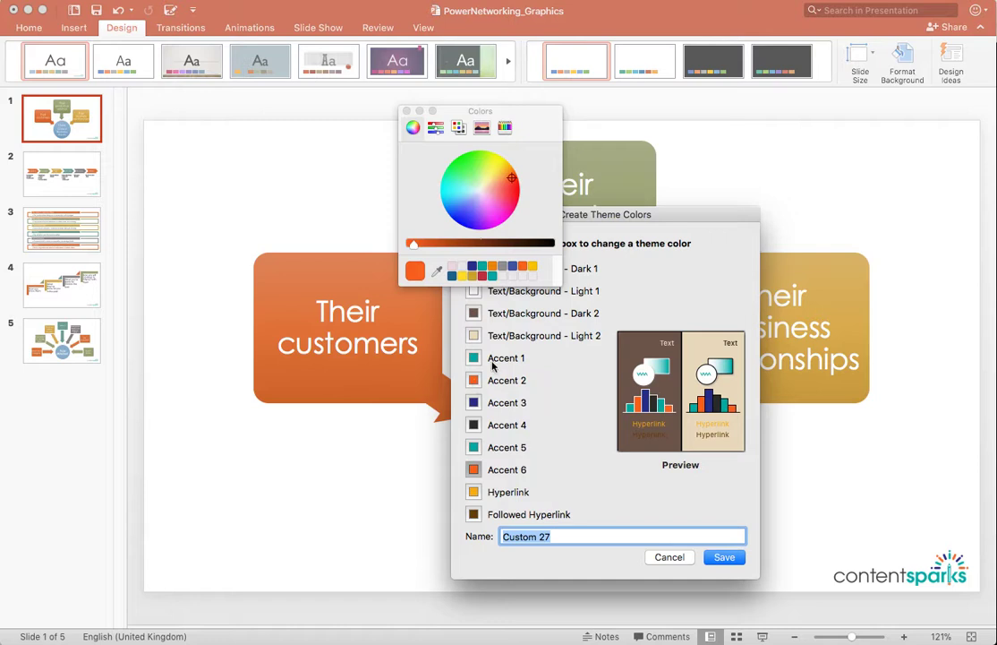
Match the Hyperlink theme color to the navy of Accent 3.
left_click(473, 492)
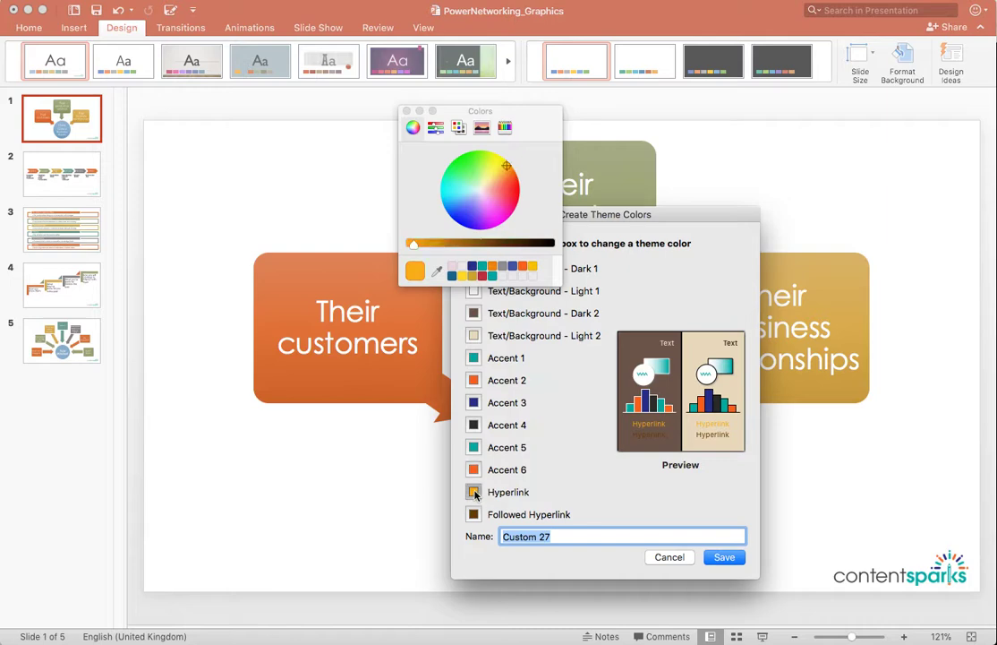
left_click(437, 270)
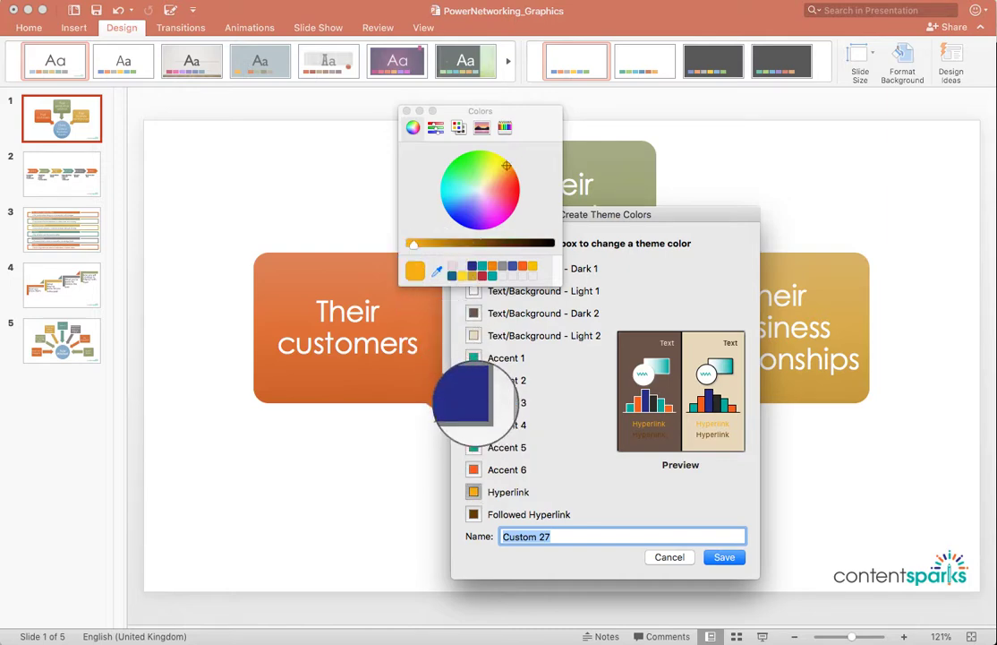
left_click(474, 403)
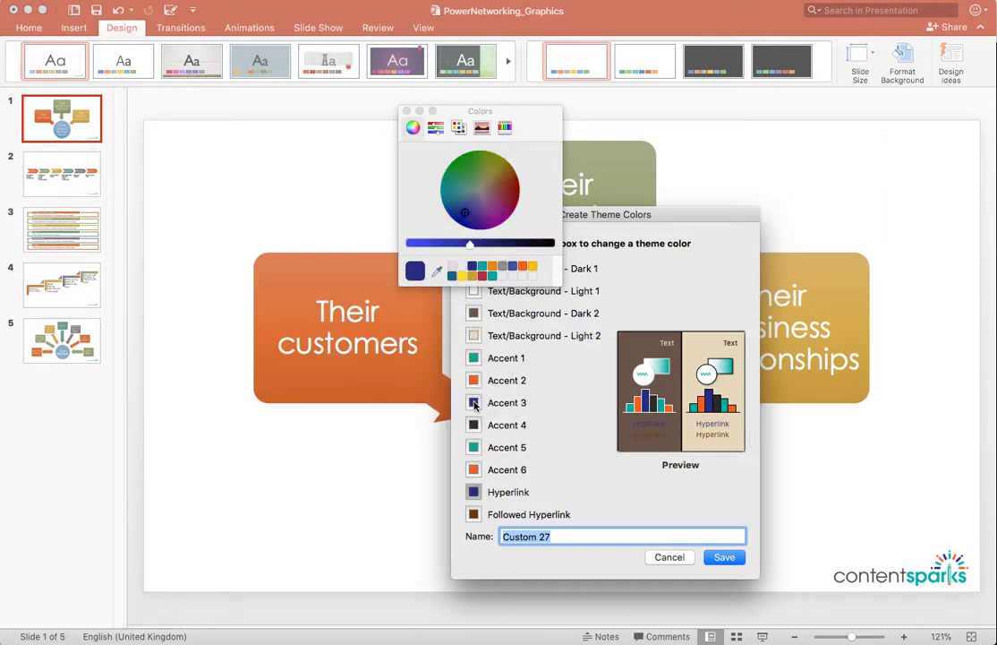
Name the custom color set "Colour Theme 1", save it and dismiss the color picker.
double_click(544, 536)
triple_click(499, 534)
type("Colo")
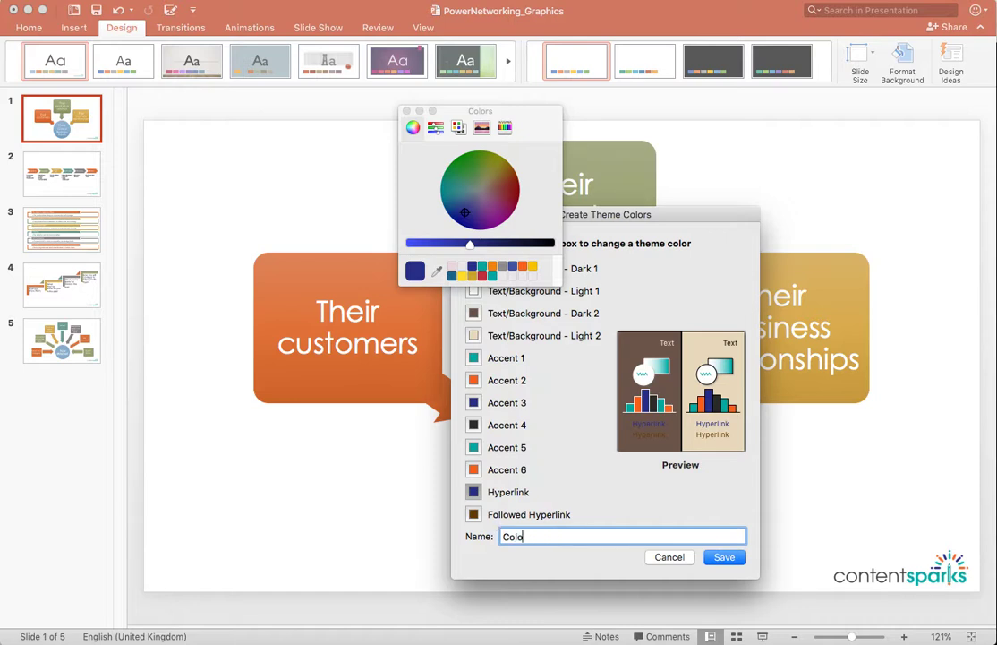
type("ur Theme 1")
left_click(723, 557)
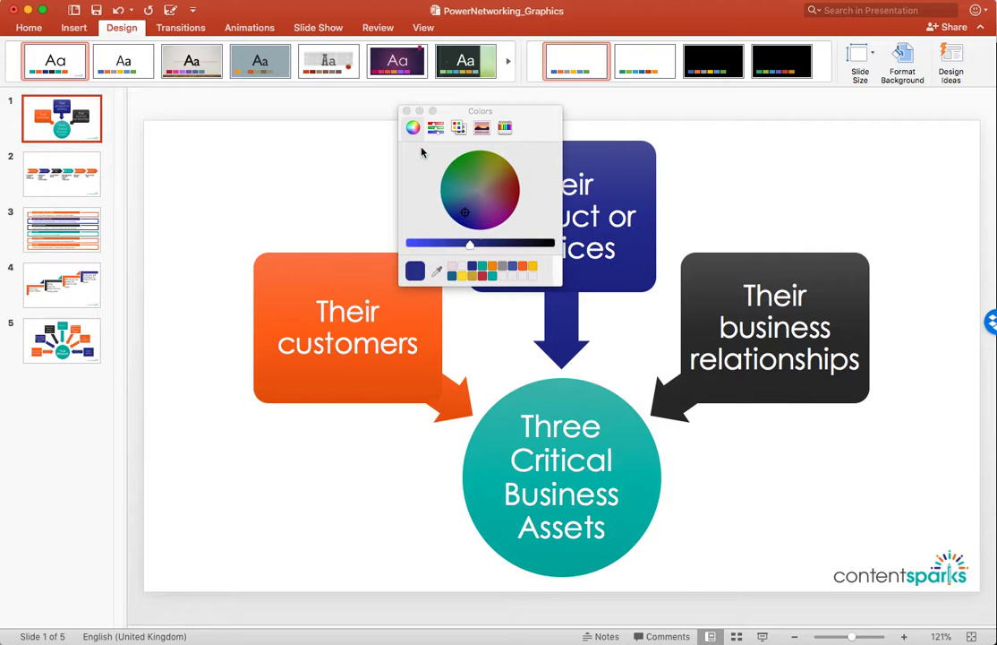
left_click(402, 112)
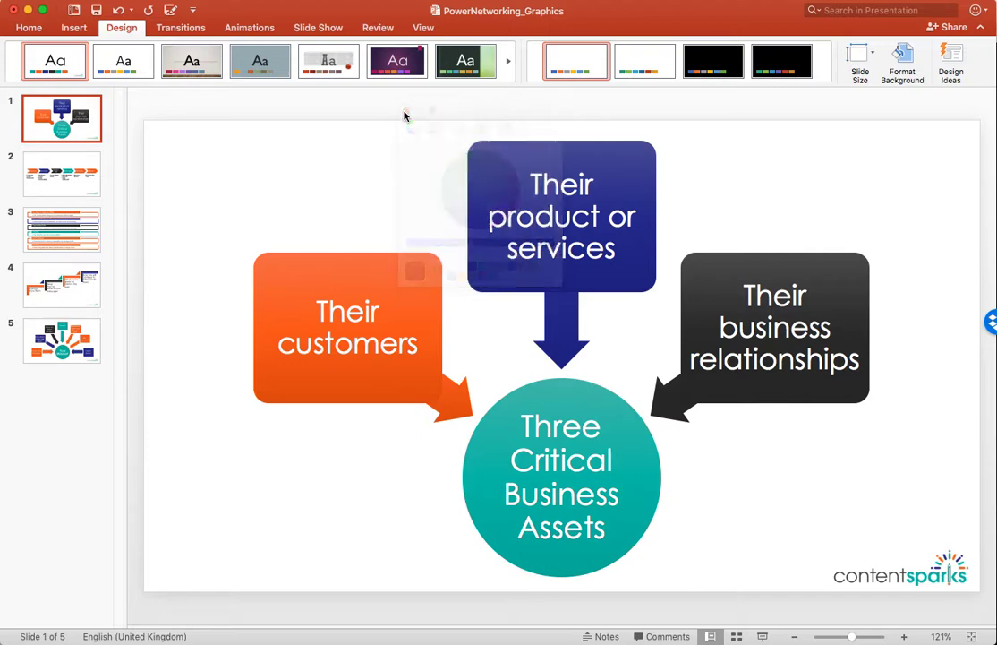
Review the graphics on slides 2 to 5 in the new theme colors and return to slide 1.
left_click(56, 172)
key("Down")
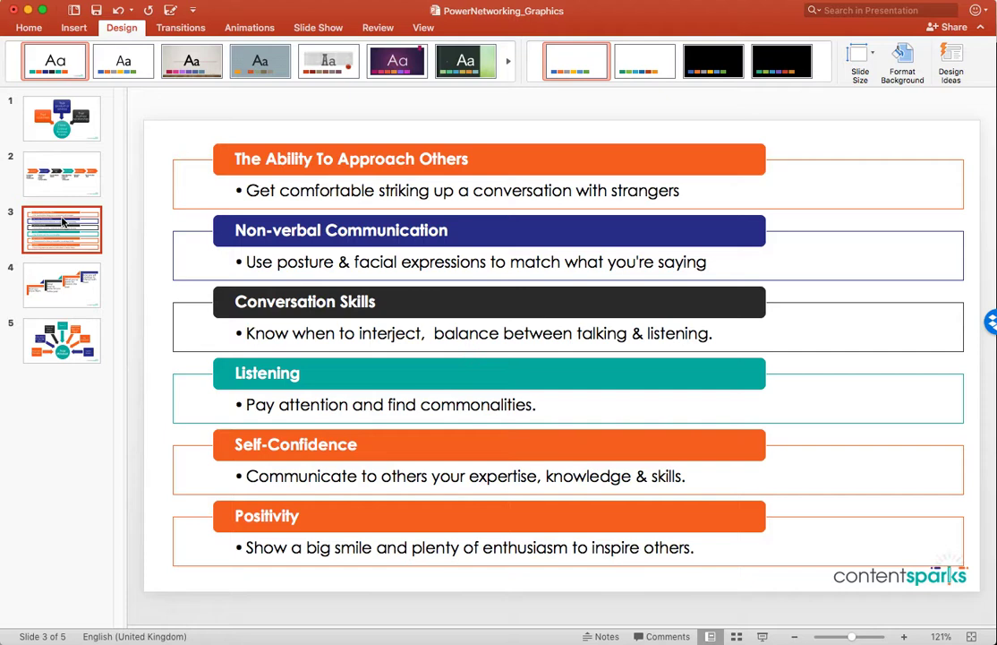
left_click(59, 270)
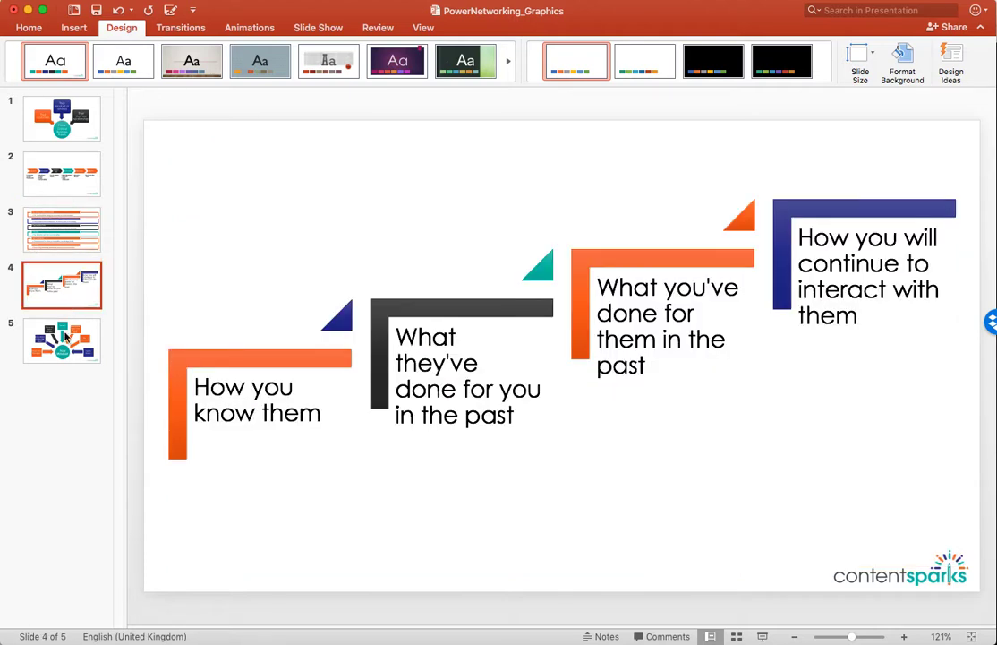
left_click(64, 335)
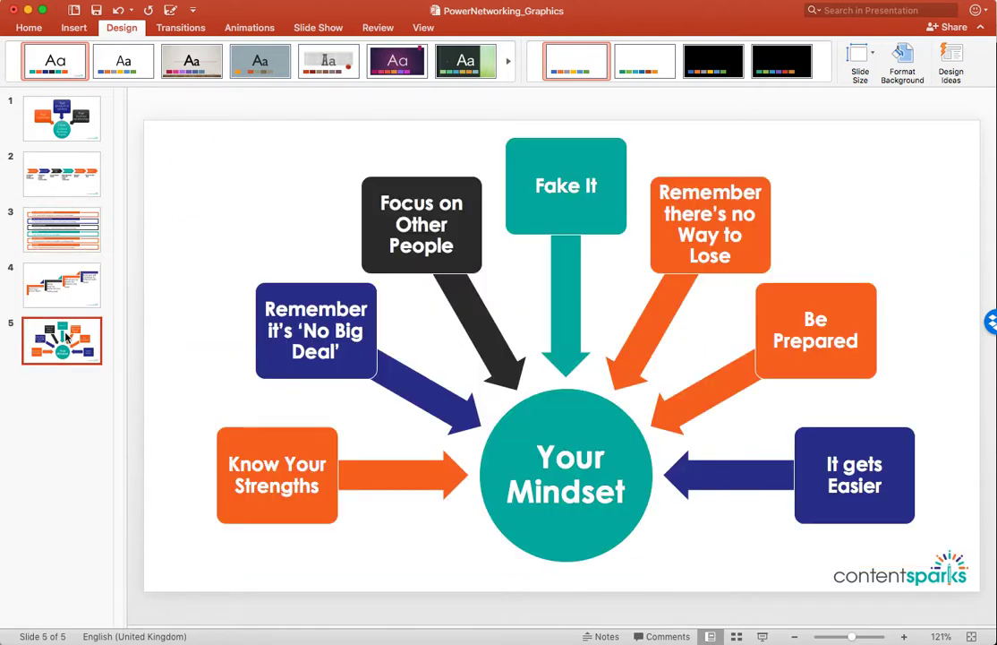
left_click(38, 124)
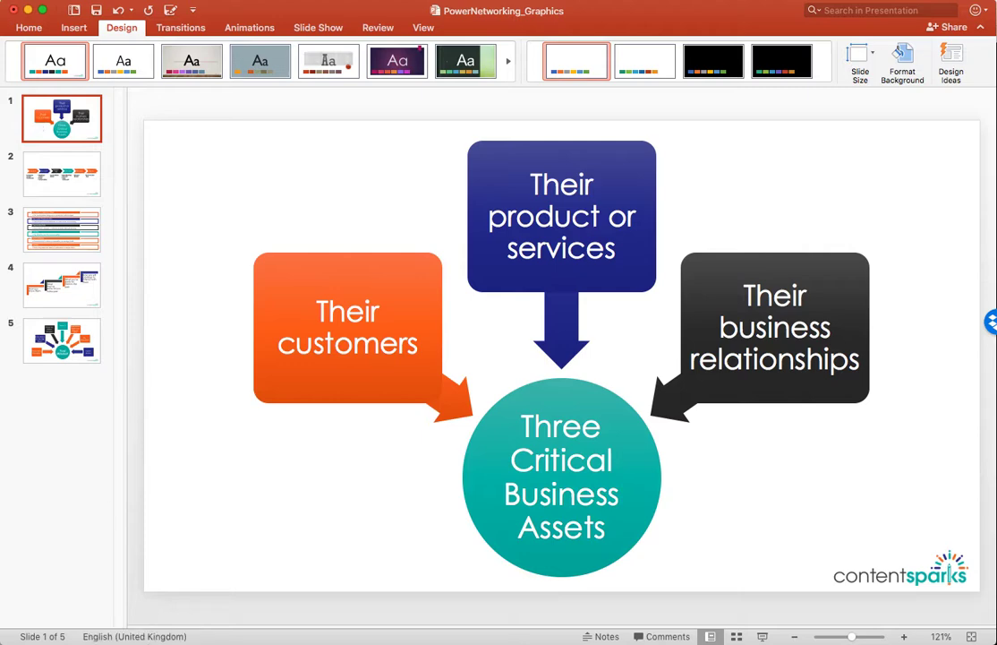
Switch to the PowerNetworking_CourseBook document in Word and apply the Colour Theme 1 theme colors at the Introduction graphic.
key("super+Tab")
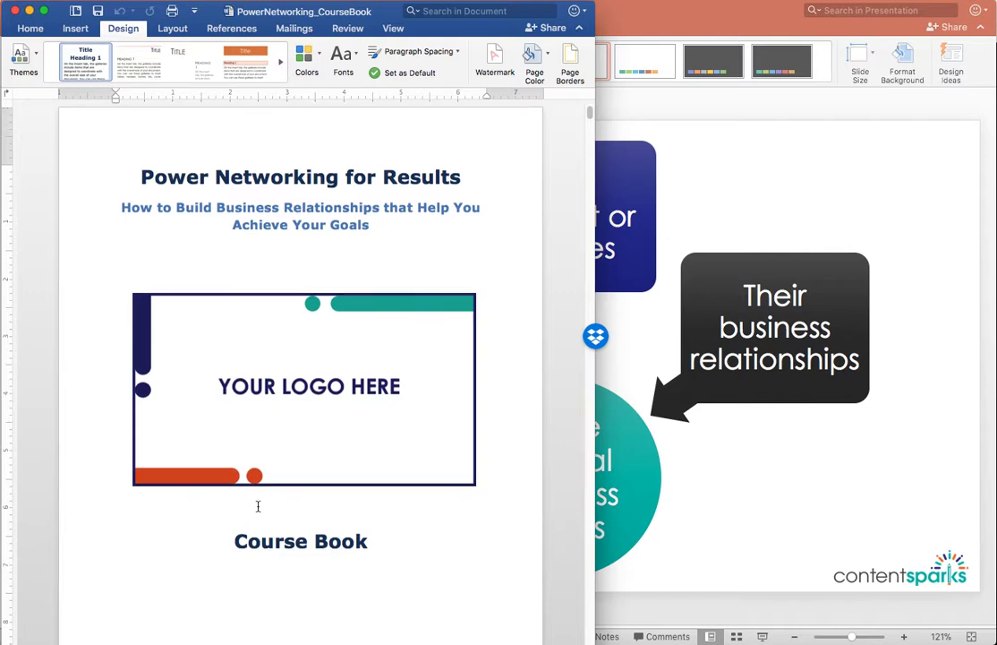
scroll(258, 507, "down", 2)
scroll(258, 507, "down", 10)
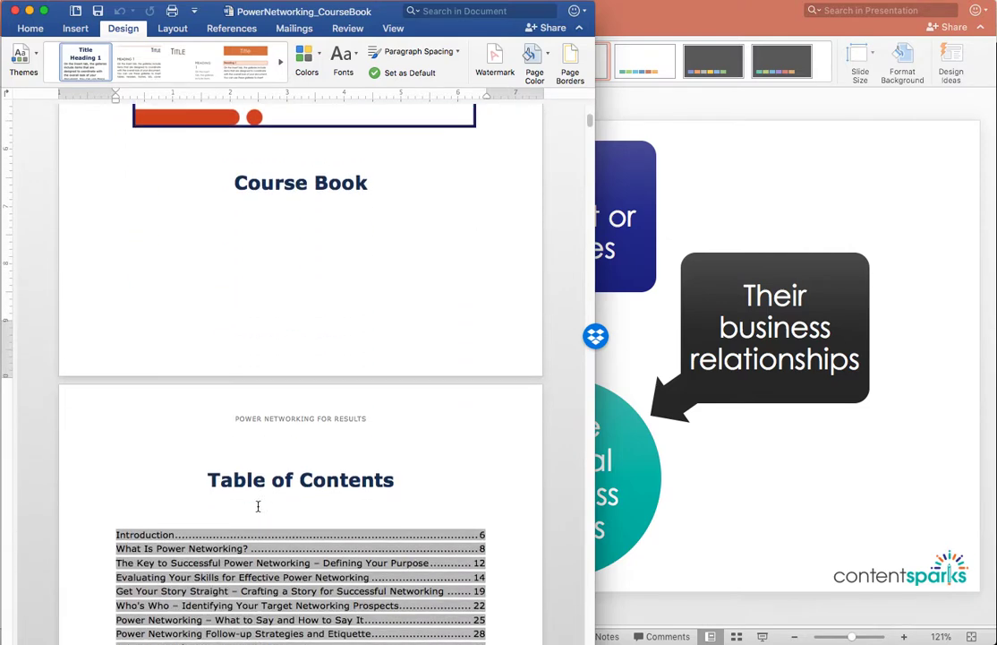
scroll(257, 507, "down", 12)
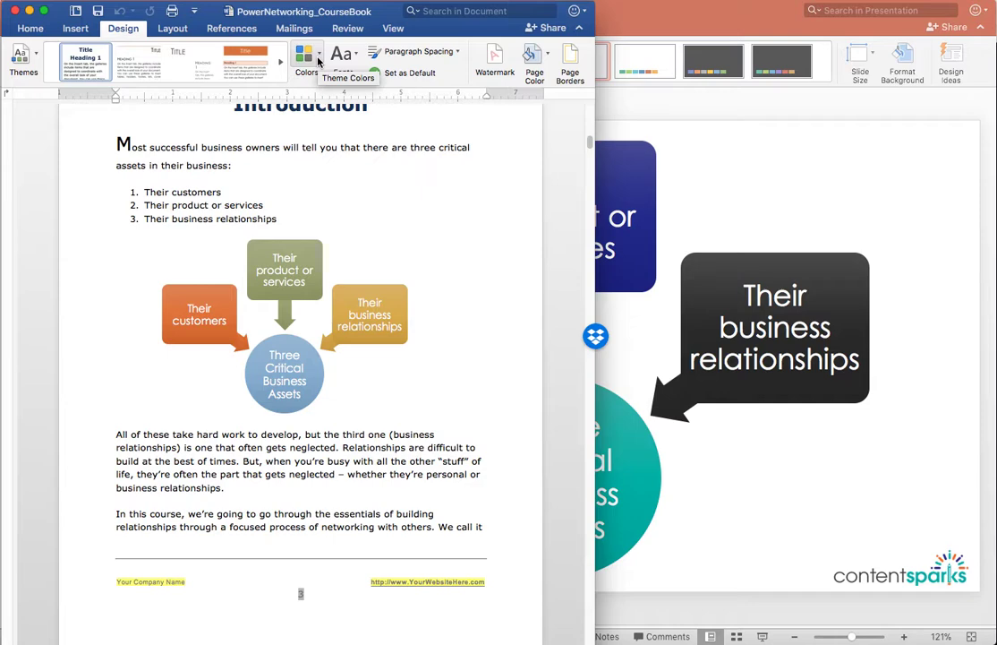
left_click(318, 59)
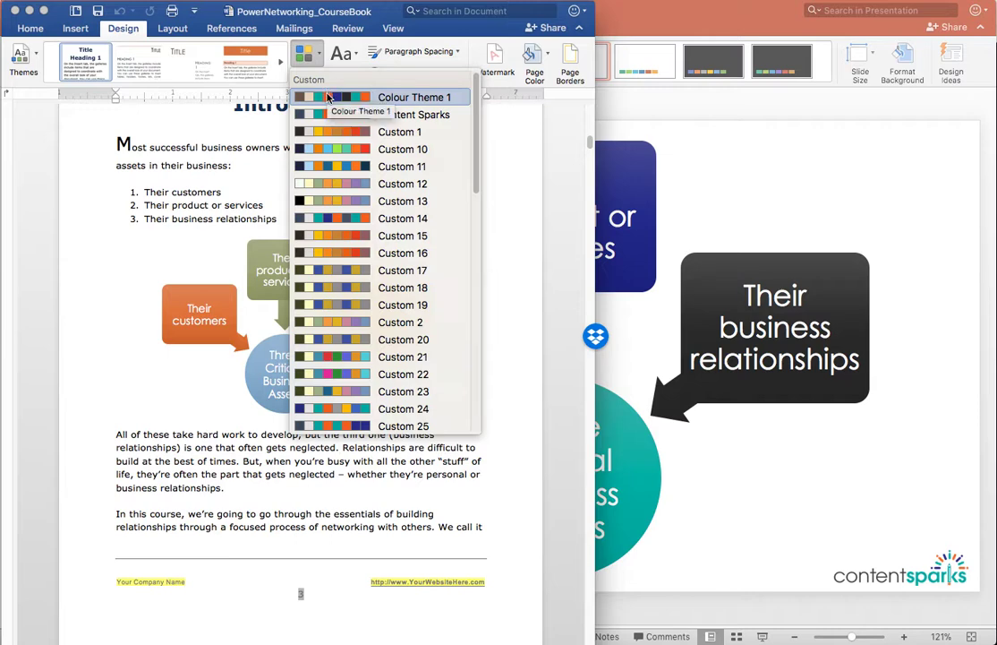
left_click(328, 97)
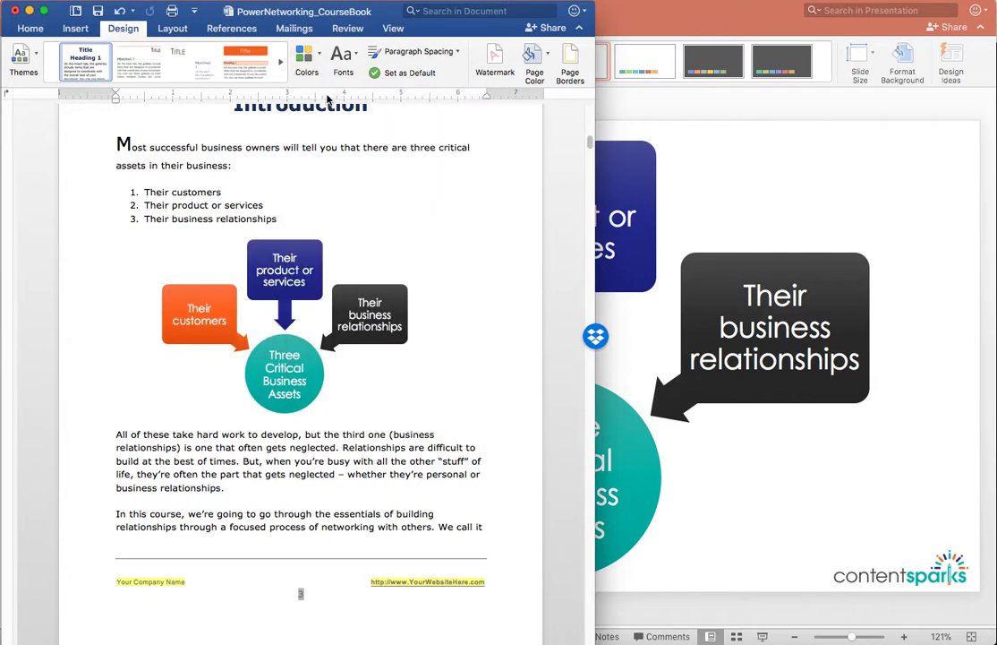
Check the course book's following pages and headings in the new colors, returning to the Introduction graphic.
scroll(349, 354, "down", 15)
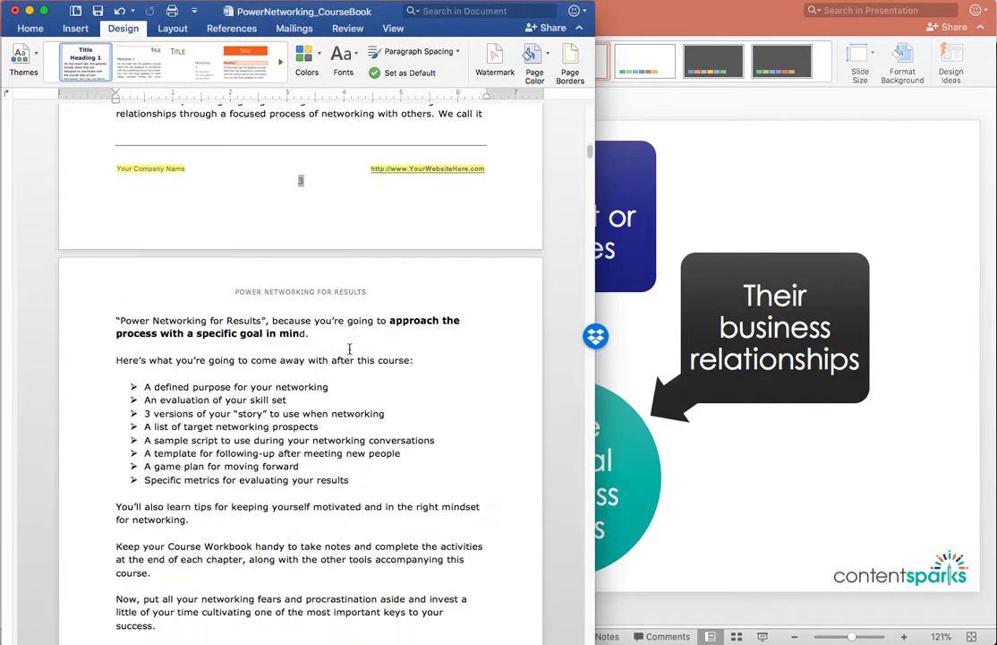
scroll(349, 349, "down", 20)
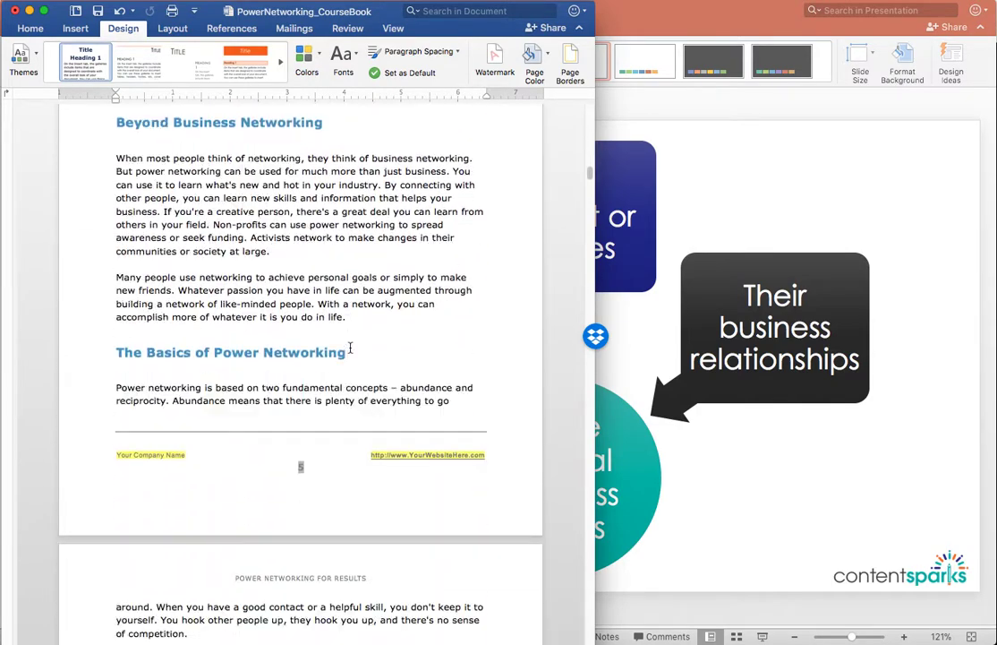
scroll(351, 347, "down", 5)
left_click_drag(590, 192, 585, 141)
scroll(586, 141, "down", 5)
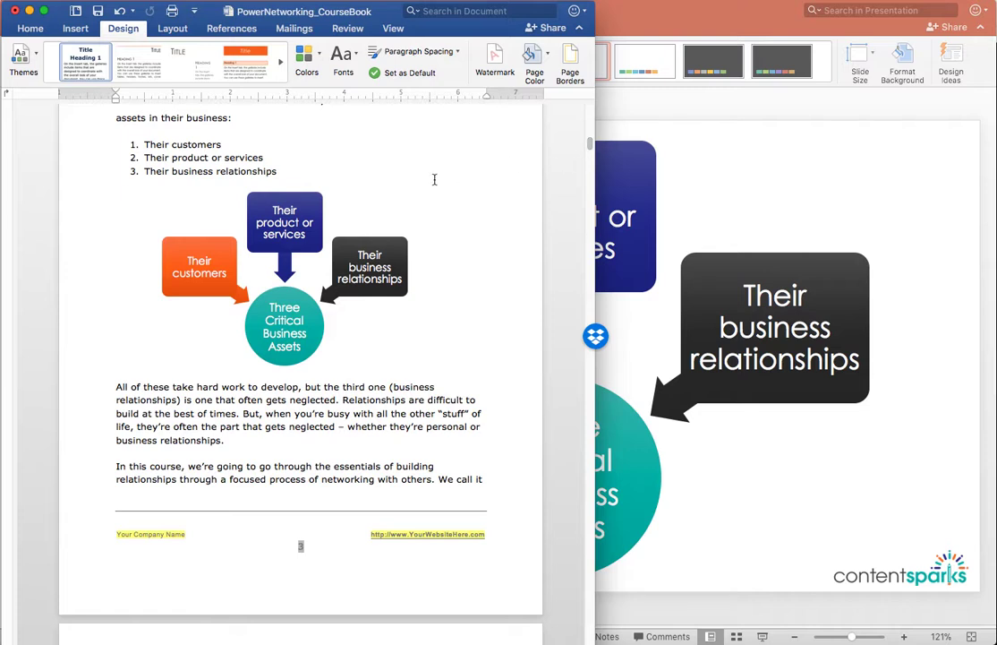